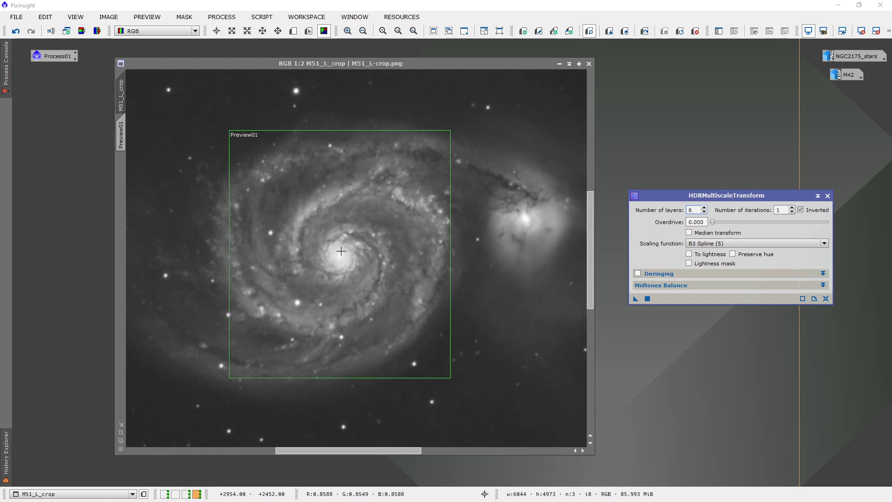
- Launch the GAME galaxy mask editor script for the M51_L_crop image
scroll(341, 252, "up", 1)
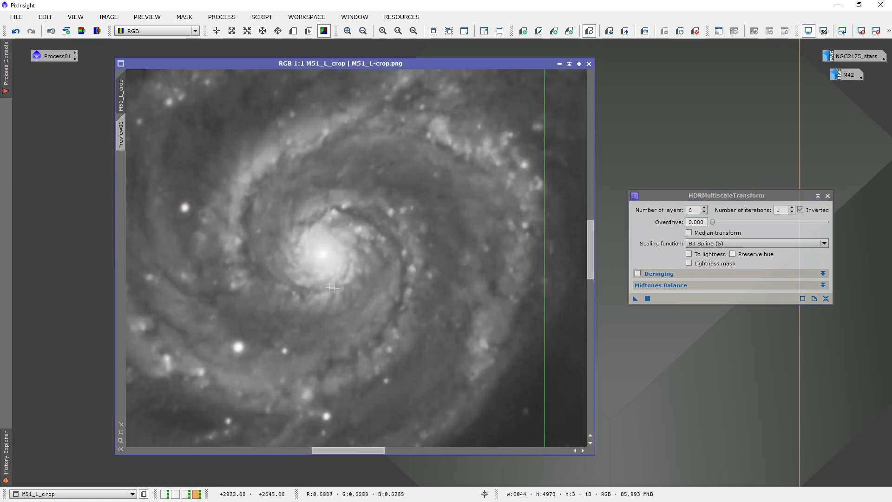
scroll(339, 265, "down", 1)
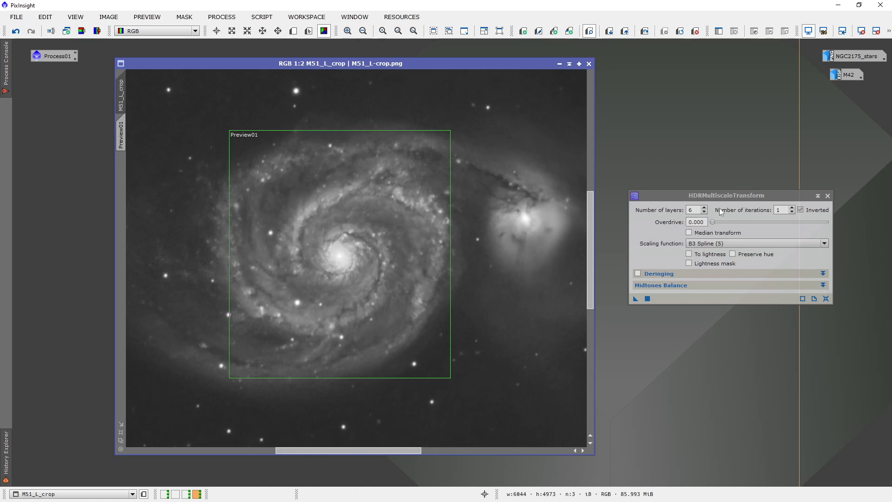
left_click_drag(728, 196, 718, 153)
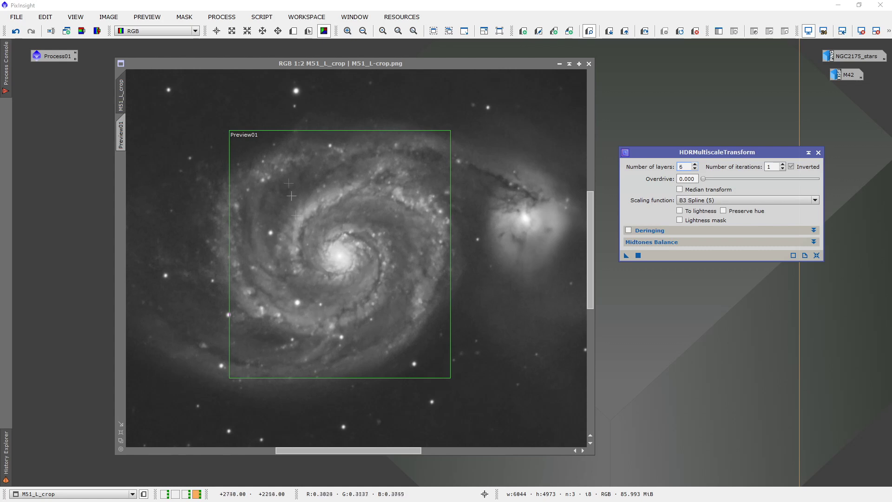
left_click(269, 18)
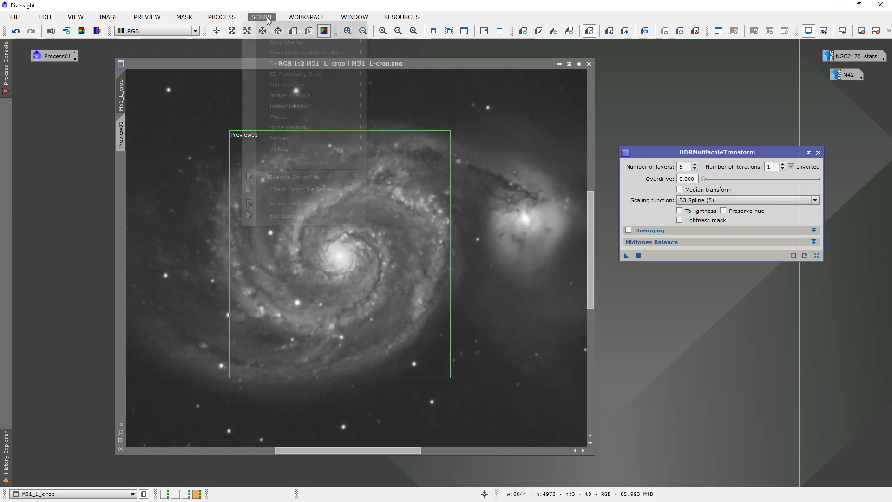
mouse_move(301, 149)
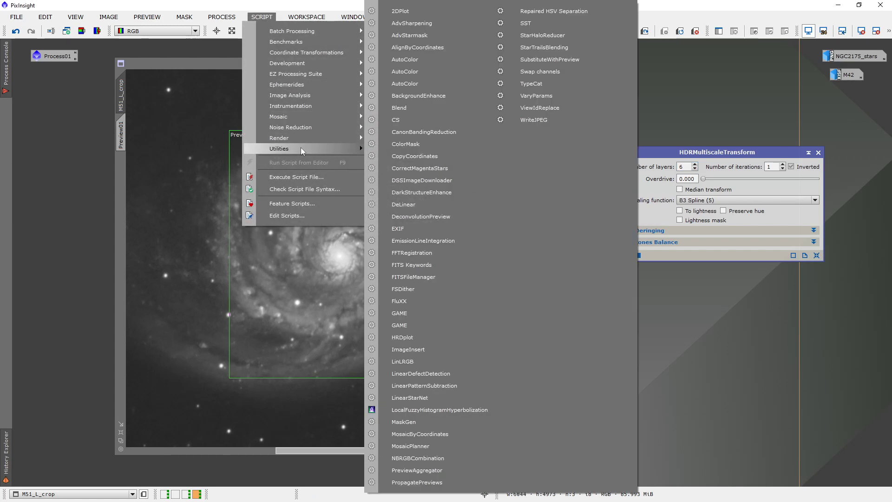
left_click(409, 310)
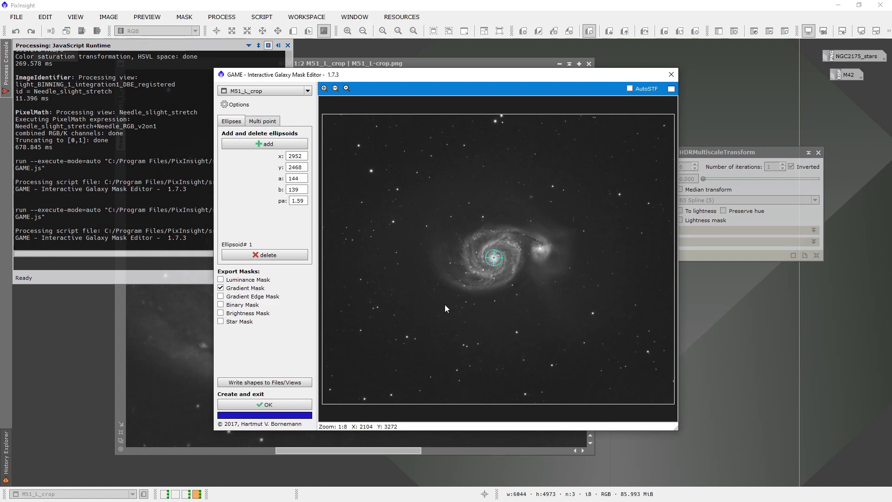
- Fit the ellipse over the galaxy core at about x 2944, y 2464, semi-axes about 163 and 155, and create its gradient mask
scroll(497, 258, "up", 1)
scroll(525, 263, "up", 5)
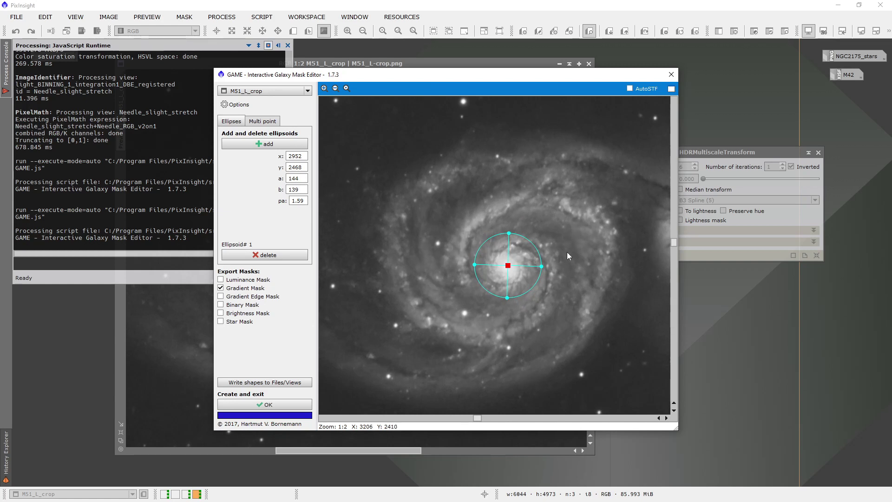
left_click_drag(509, 266, 507, 272)
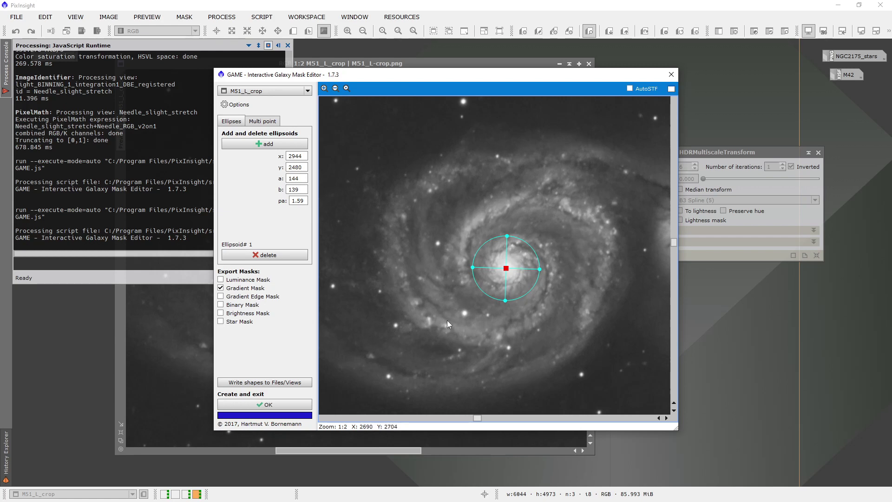
mouse_move(506, 268)
left_mouse_down()
mouse_move(568, 275)
mouse_move(506, 267)
left_mouse_up()
left_click_drag(510, 236, 511, 231)
left_click_drag(471, 266, 506, 266)
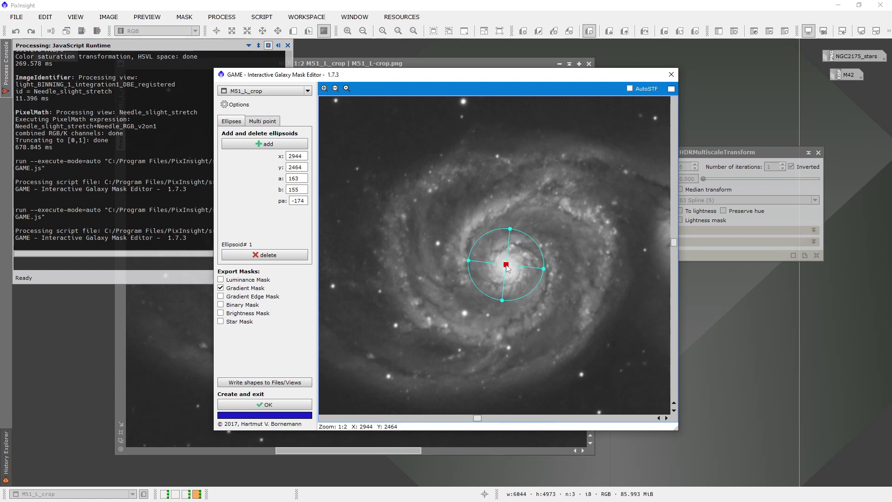
left_click(279, 407)
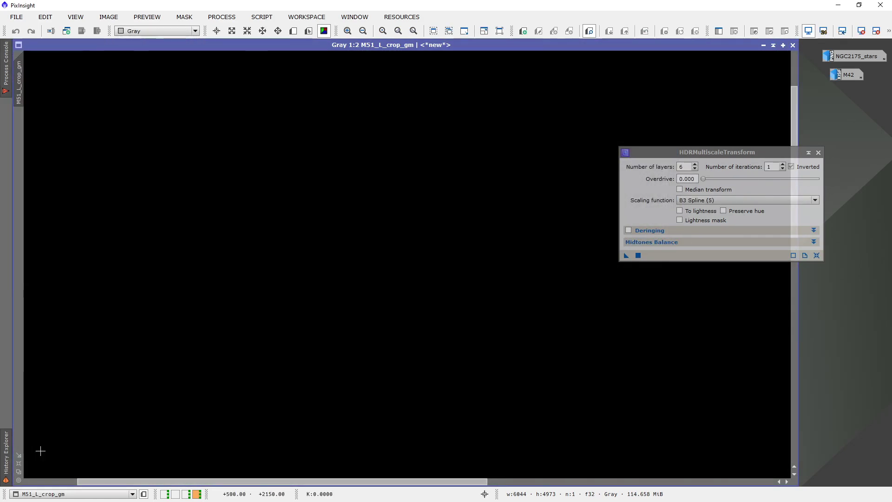
- Arrange the galaxy and gradient mask windows and apply the gradient mask to the M51_L_crop image
left_click(515, 47)
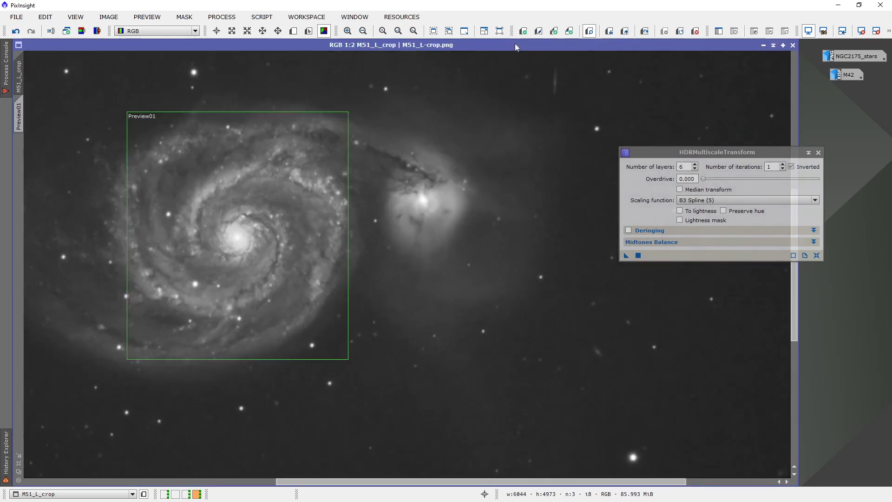
left_click(17, 464)
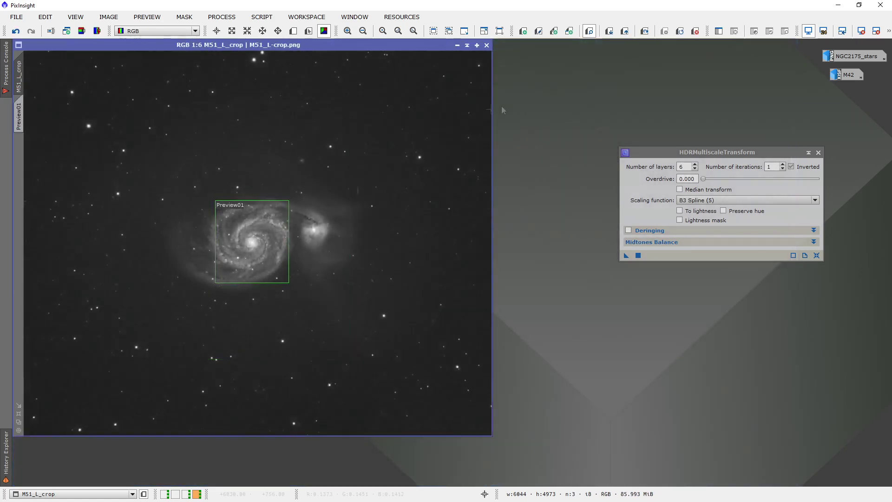
left_click_drag(304, 43, 502, 63)
left_click_drag(201, 46, 312, 60)
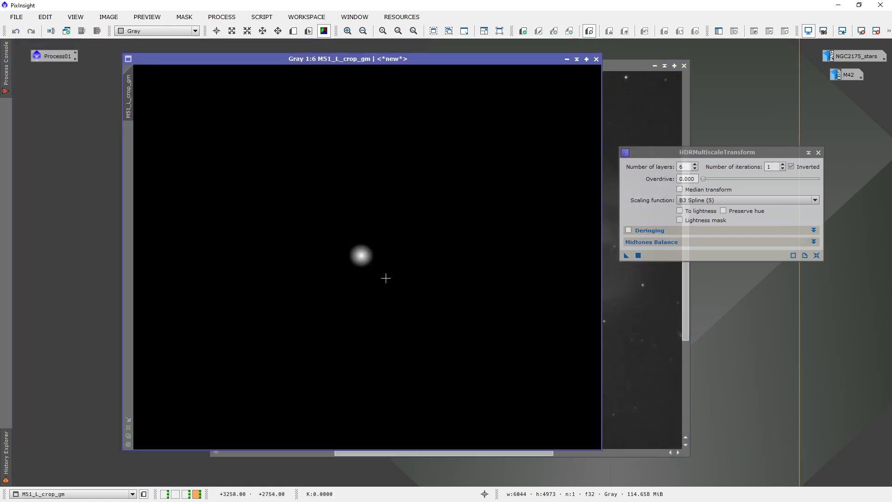
left_click_drag(293, 59, 423, 74)
left_click_drag(259, 123, 188, 59)
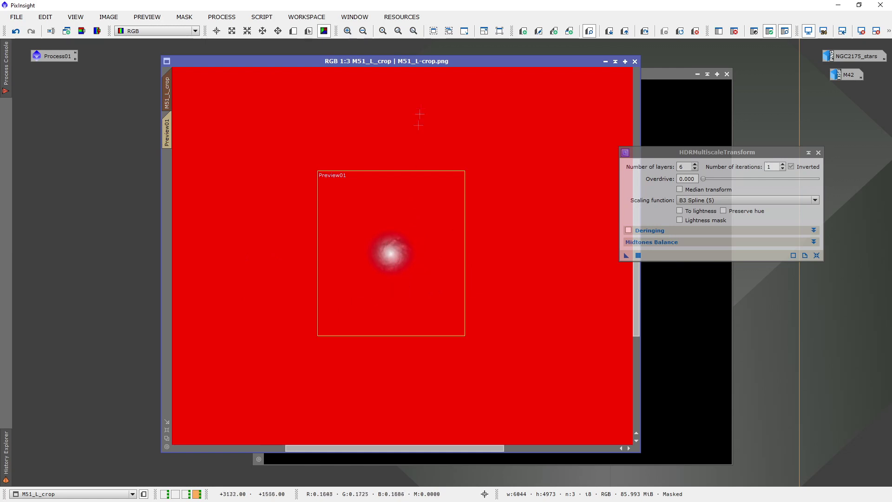
- Switch to Preview01 of the galaxy image and hide the red mask overlay
left_click(166, 133)
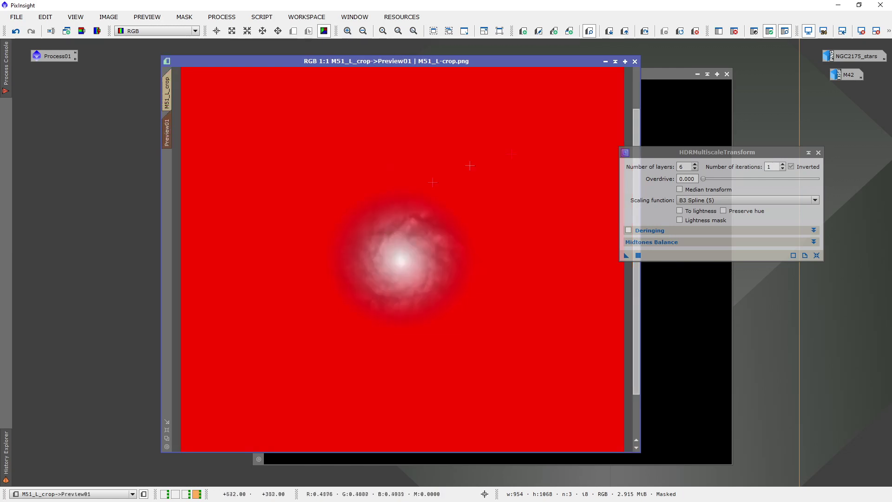
left_click(785, 31)
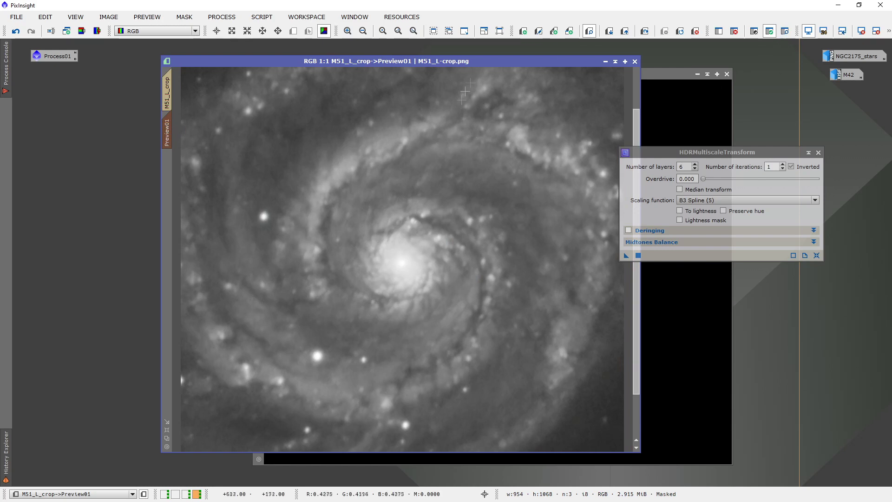
left_click_drag(467, 61, 403, 58)
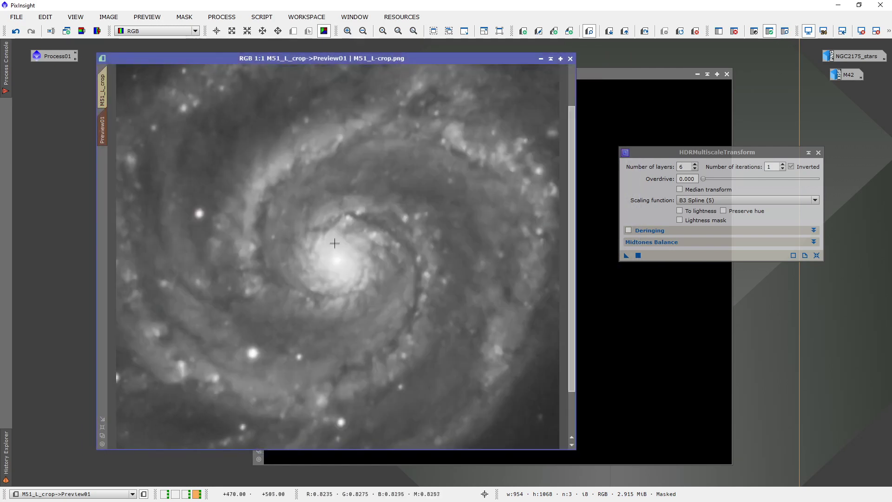
- Apply HDRMultiscaleTransform with 6 layers to the masked Preview01
left_click_drag(738, 150, 720, 163)
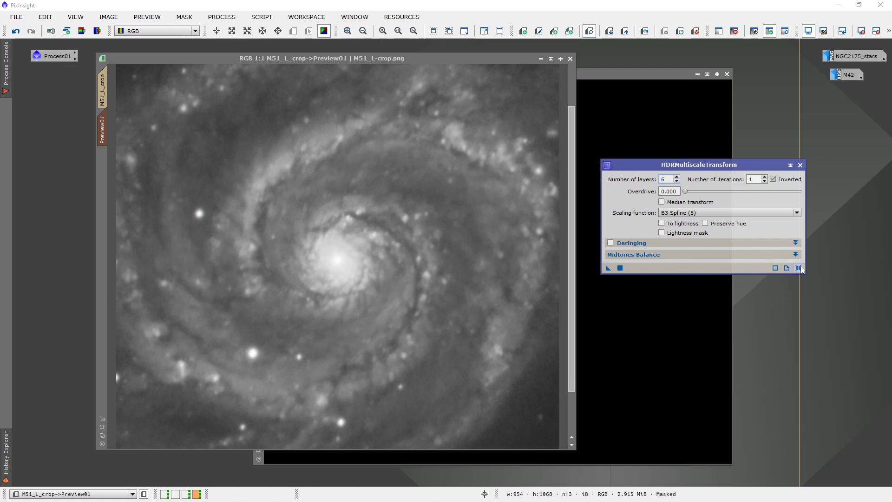
left_click_drag(640, 170, 619, 171)
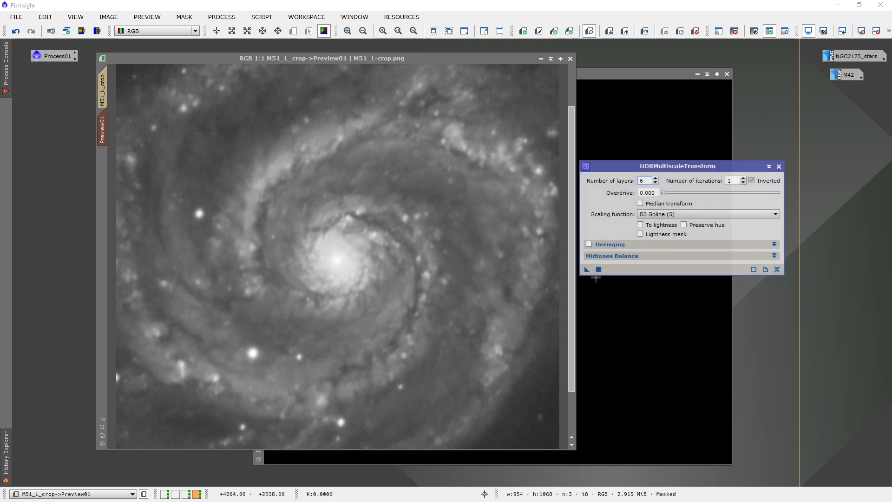
left_click_drag(587, 269, 634, 333)
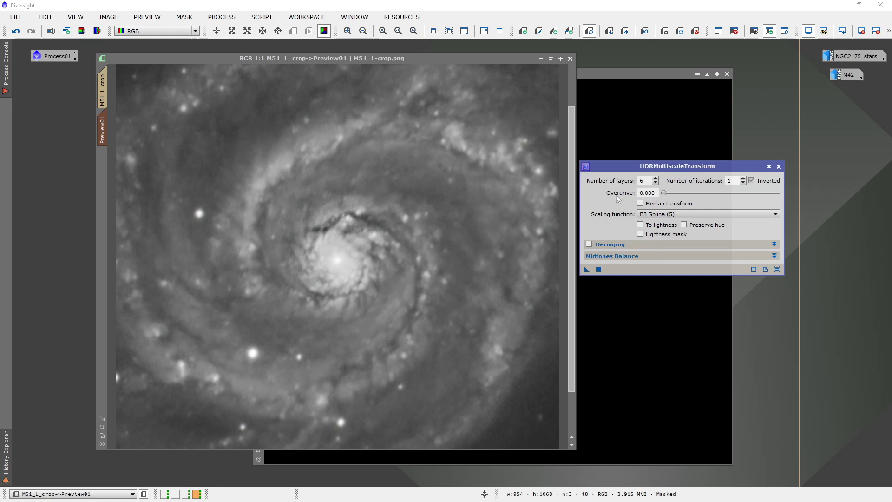
- Set the number of layers to 5, reapply HDRMultiscaleTransform to Preview01 and inspect the core up close
left_click_drag(648, 172, 638, 180)
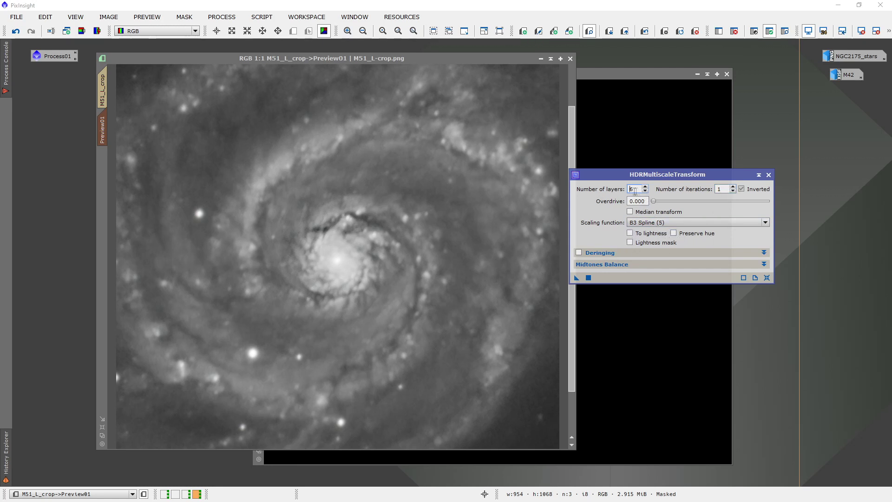
mouse_move(610, 226)
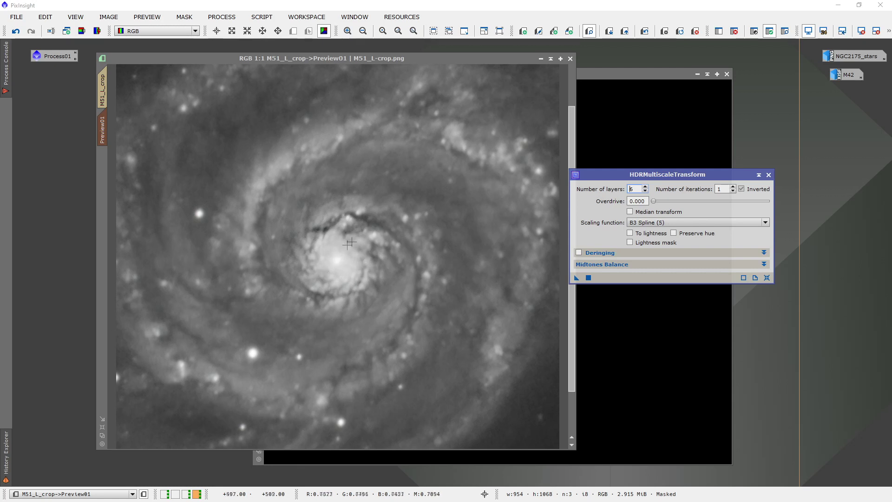
left_click(588, 277)
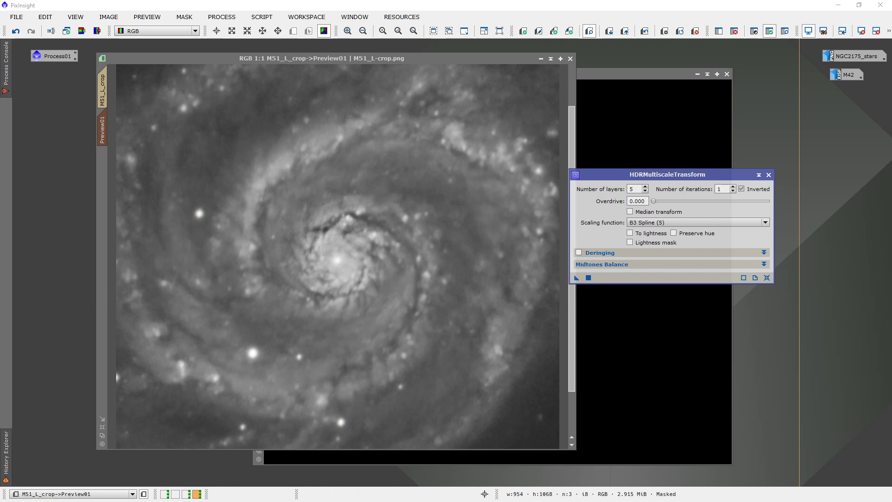
scroll(293, 281, "up", 2)
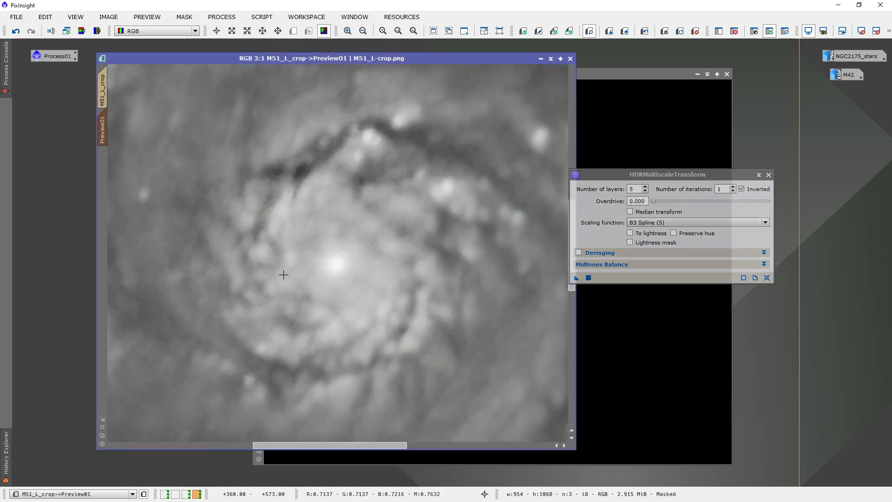
scroll(294, 281, "down", 2)
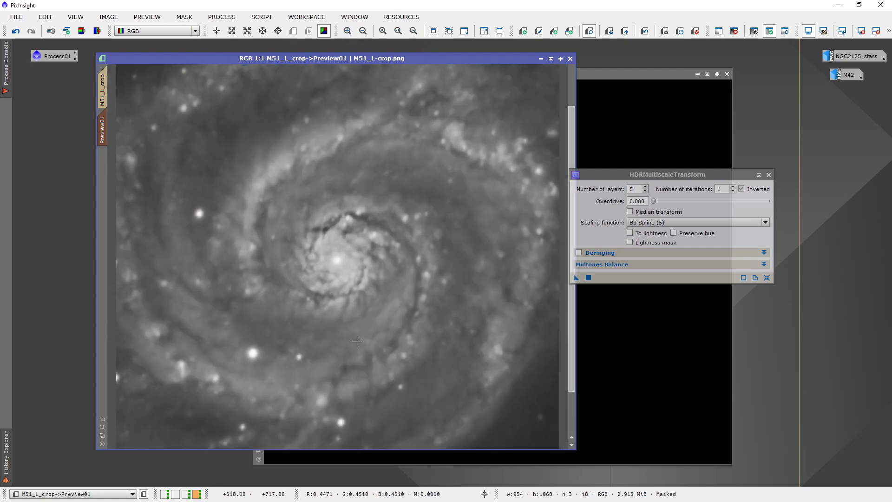
- Try 4 layers on Preview01, inspect the core, and return the transform to 5 layers with a fresh application
left_click(645, 191)
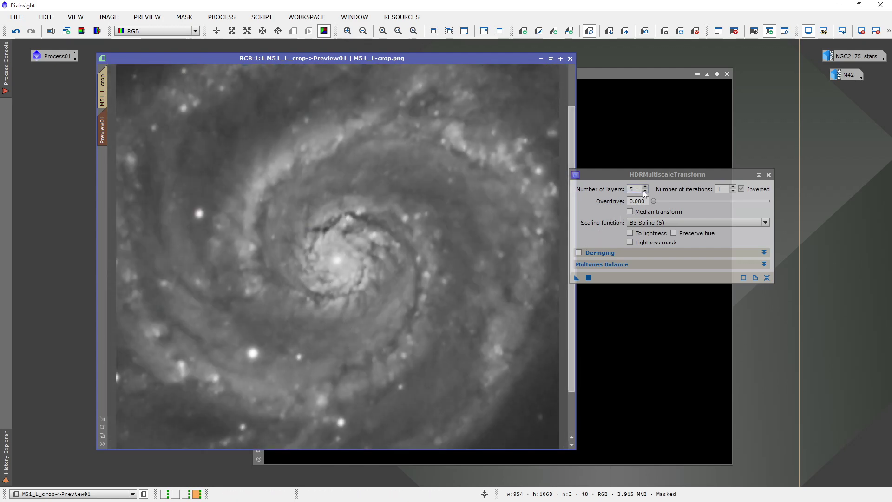
left_click(589, 278)
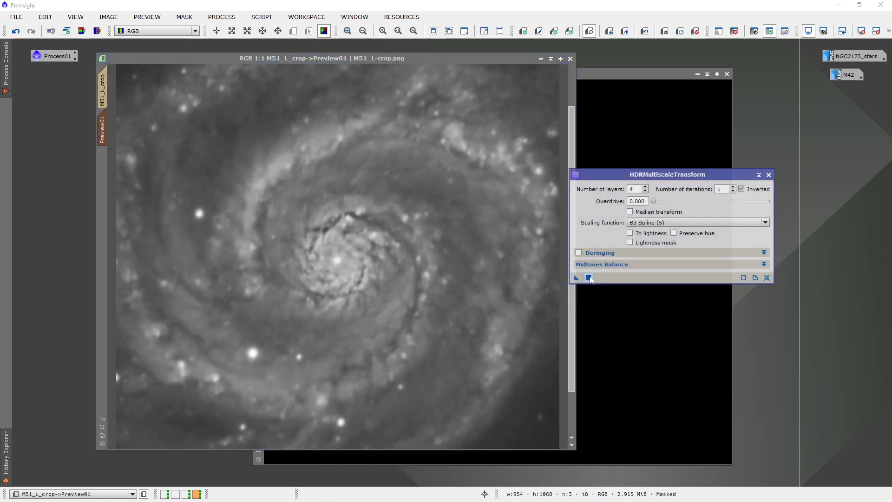
scroll(414, 283, "up", 1)
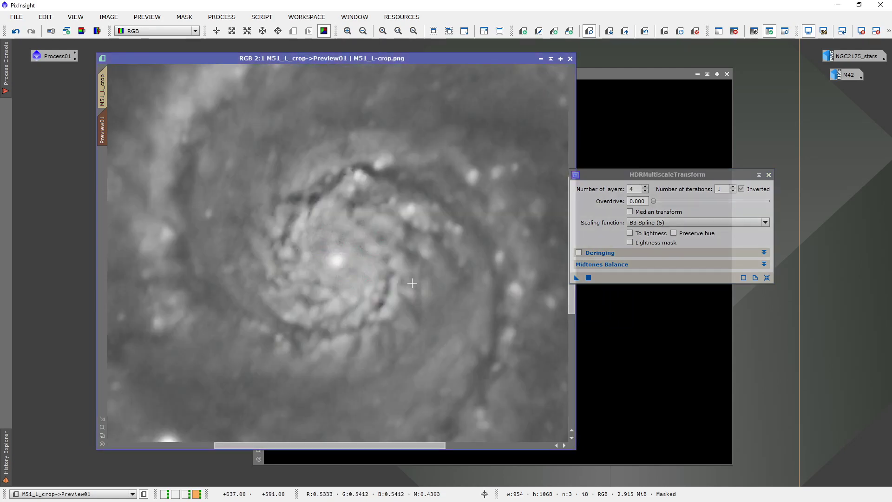
scroll(413, 283, "down", 1)
left_click(646, 191)
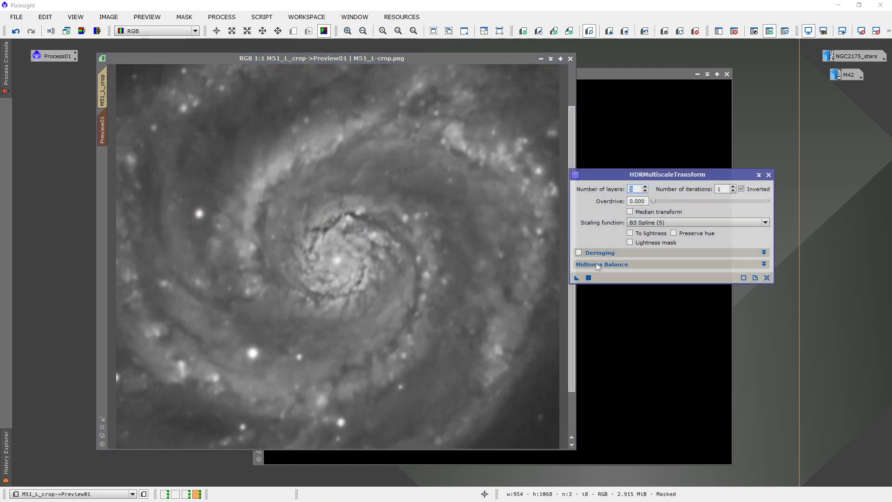
left_click(589, 278)
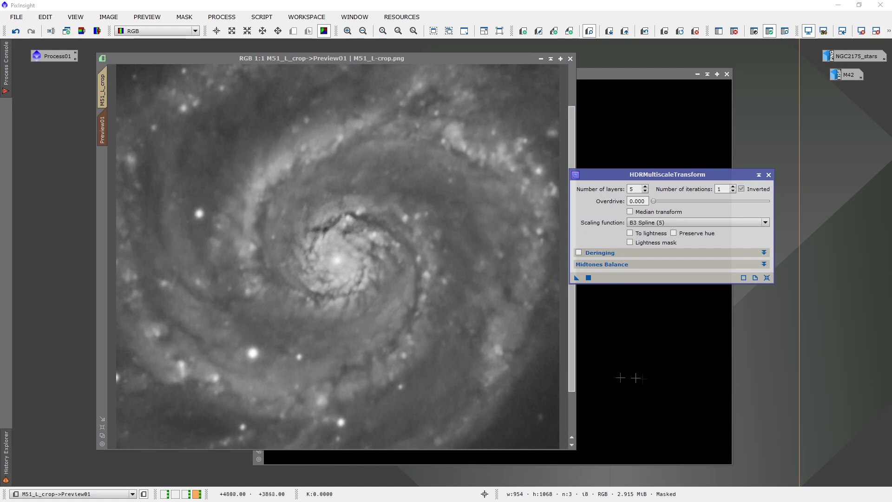
- Try the Small Scale 32 (3) scaling function on Preview01 with the core magnified
left_click(697, 222)
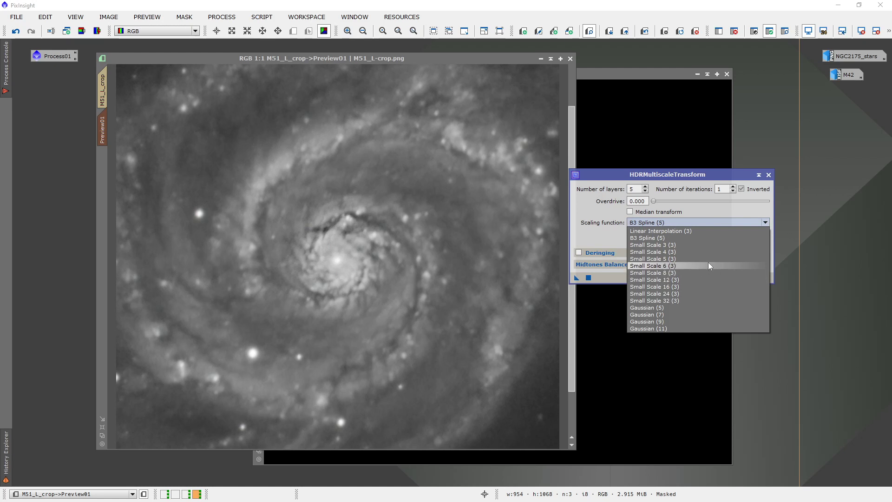
left_click(671, 300)
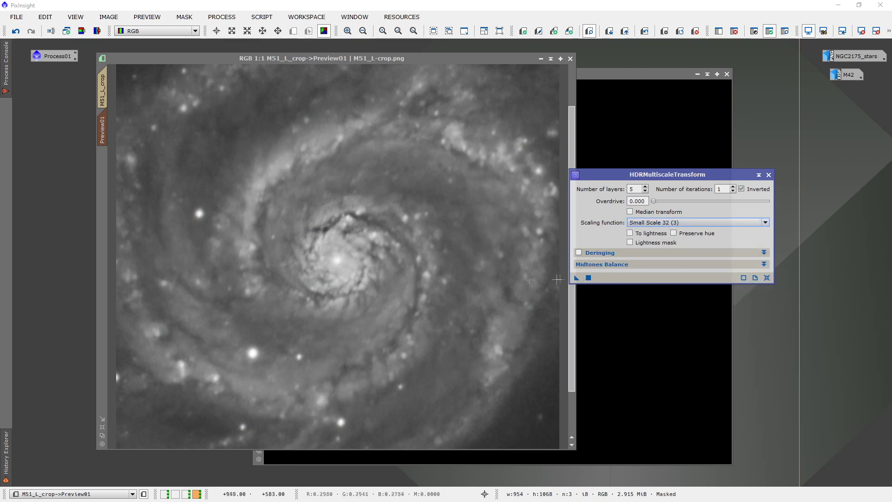
key("ctrl+plus")
left_click(588, 278)
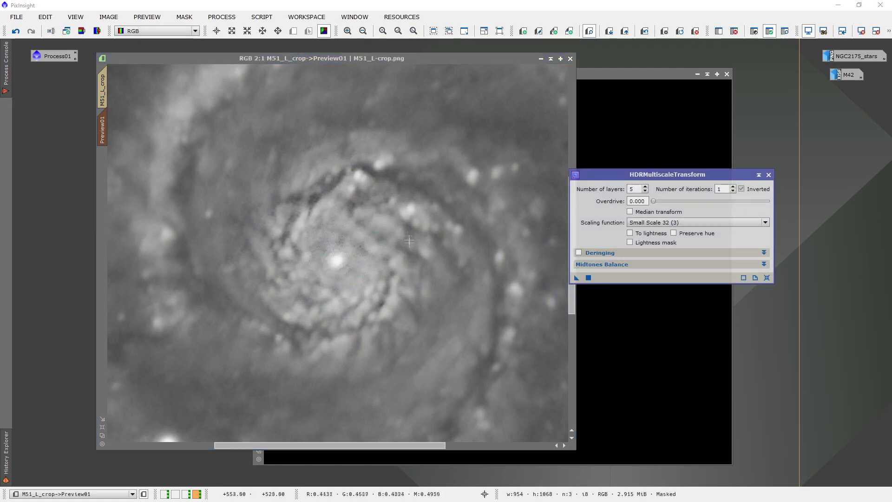
- Try the B3 Spline (5) scaling function of HDRMultiscaleTransform on Preview01
left_click(700, 225)
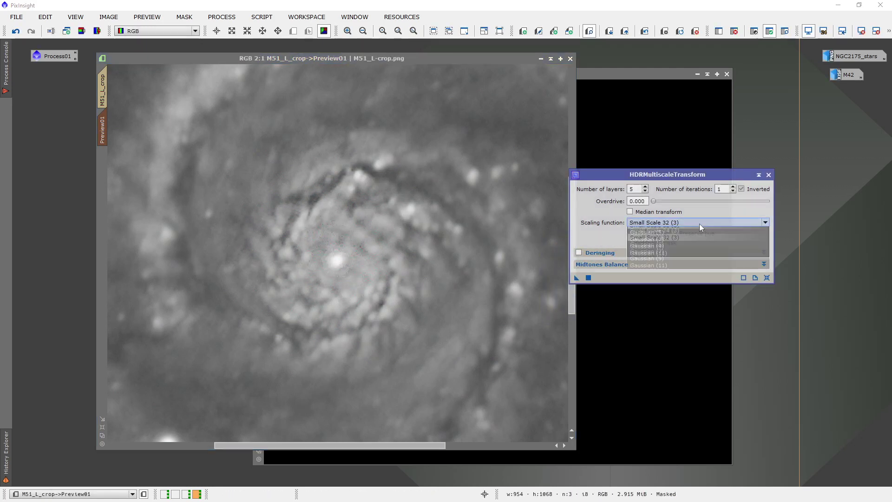
left_click(647, 238)
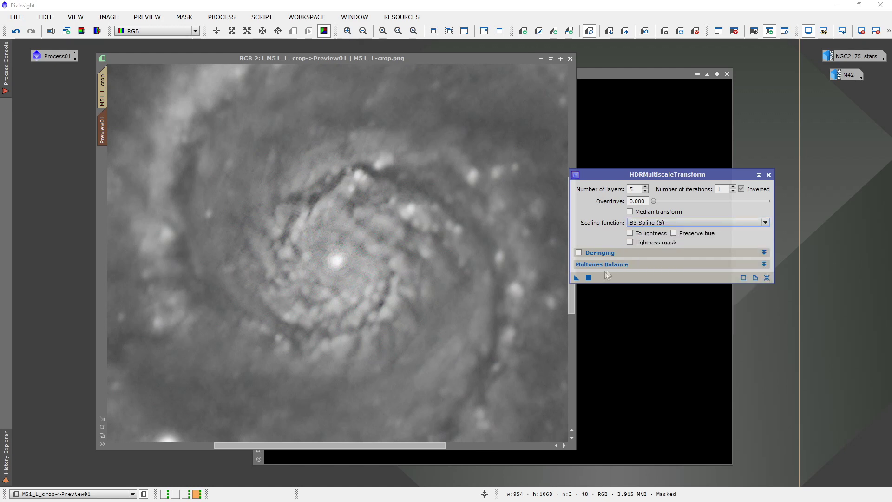
left_click(589, 278)
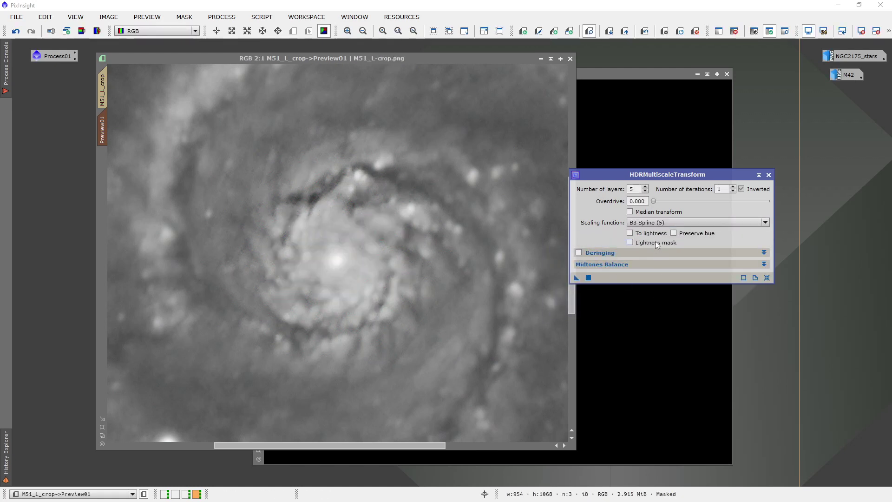
- Set the scaling function to Small Scale 32 (3), reapply HDRMultiscaleTransform to Preview01 and inspect the core at several magnifications
left_click(656, 223)
left_click(660, 301)
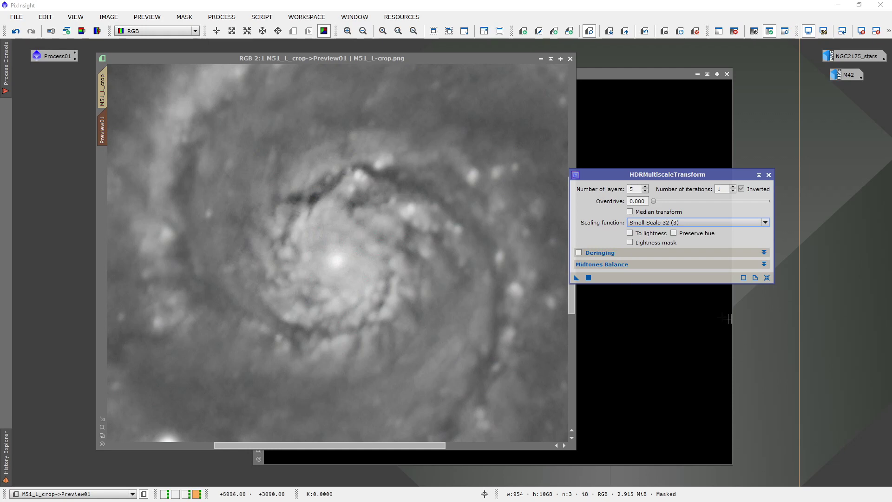
left_click(588, 277)
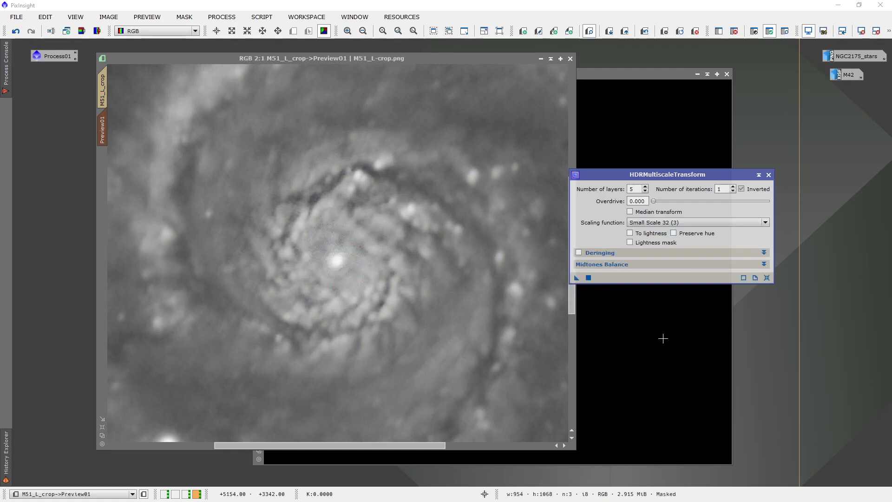
scroll(411, 303, "down", 1)
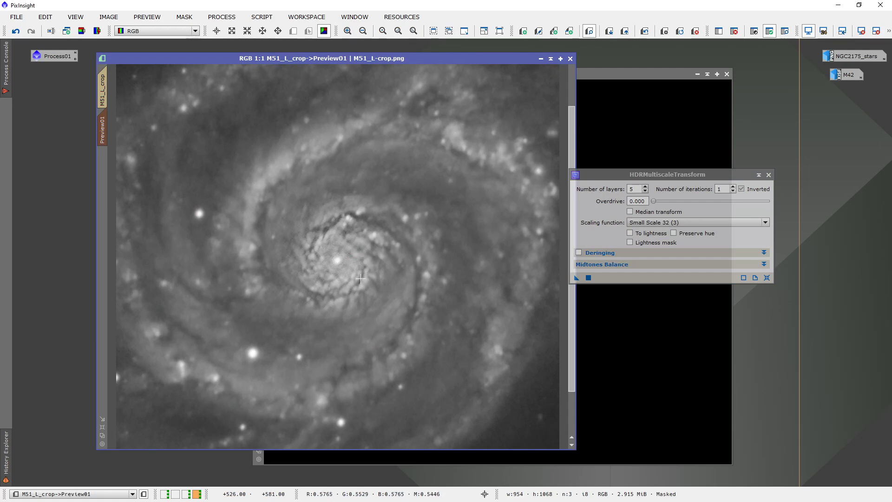
scroll(361, 279, "up", 1)
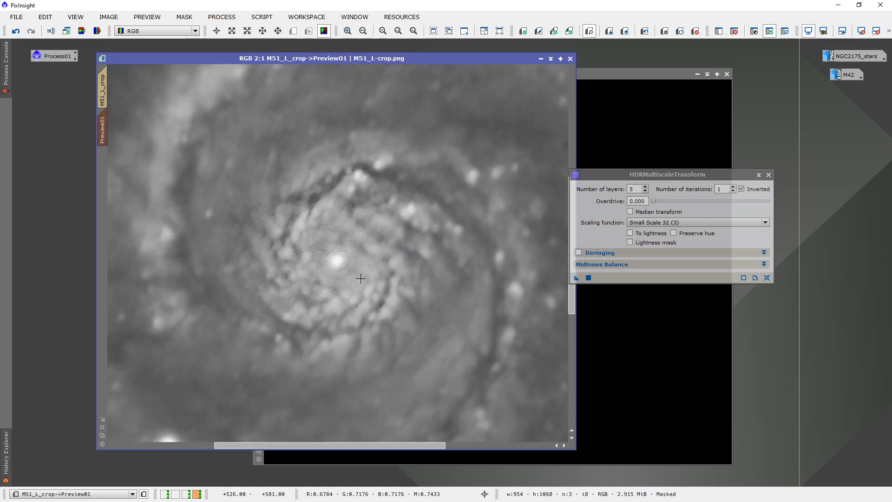
scroll(361, 279, "down", 3)
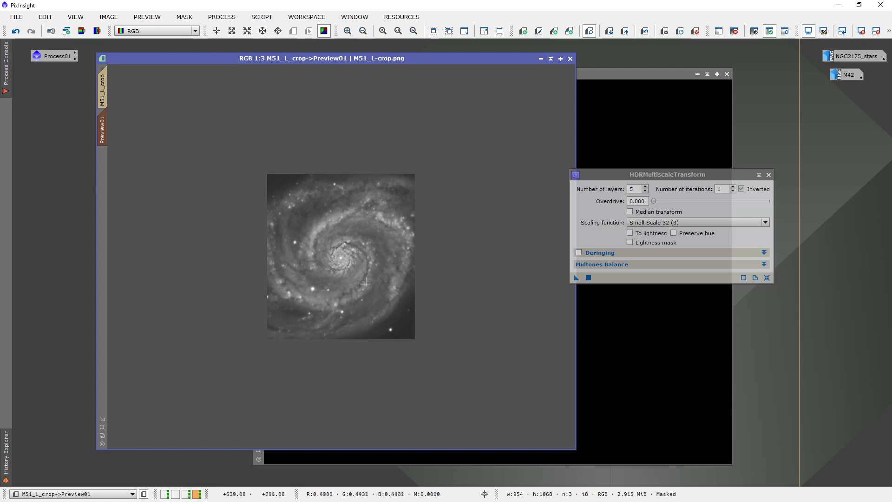
scroll(352, 263, "up", 1)
scroll(355, 263, "up", 1)
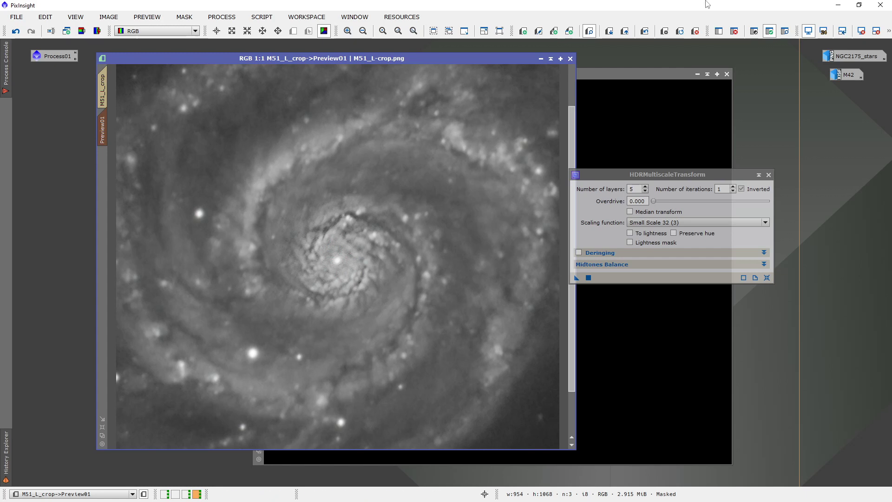
- Collapse the HDRMultiscaleTransform window, bring the M51_L_crop_gm mask forward and clear the workspace around it
left_click_drag(702, 176, 798, 199)
double_click(799, 198)
left_click(624, 79)
left_click_drag(624, 78, 660, 63)
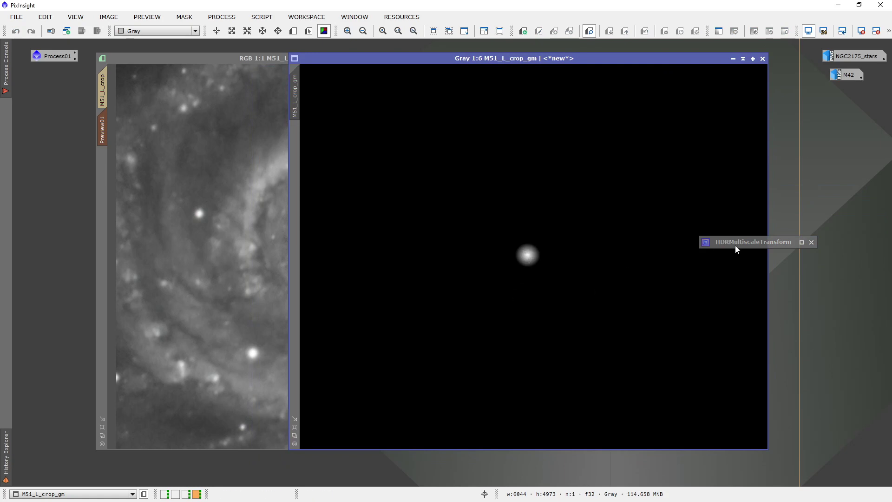
left_click_drag(738, 248, 797, 466)
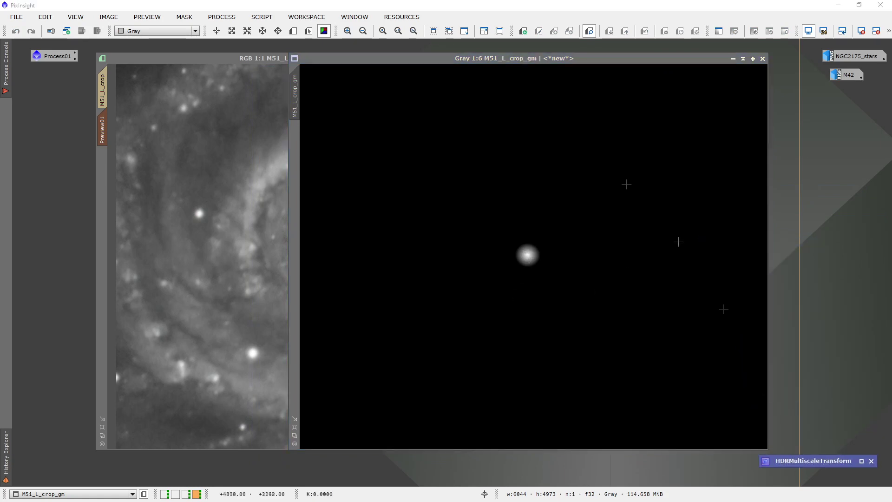
- Open CurvesTransformation and lower the white endpoint of the RGB/K curve to an output of 0.70543
left_click(222, 17)
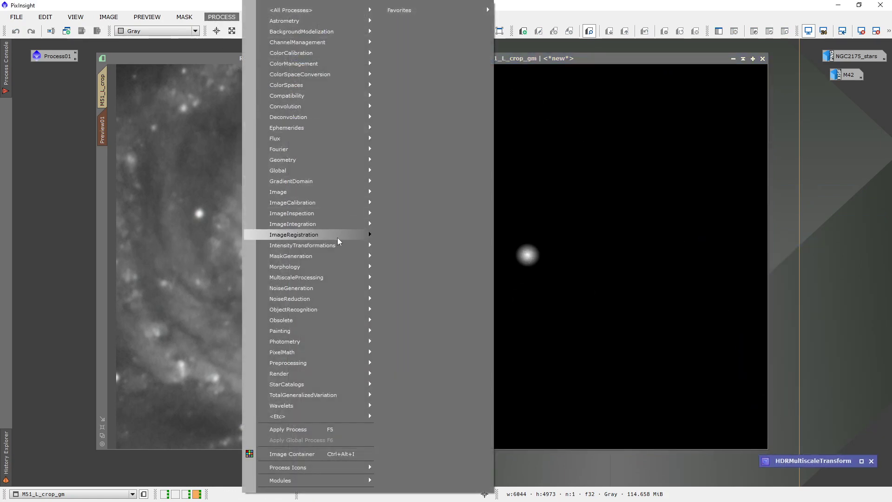
mouse_move(341, 244)
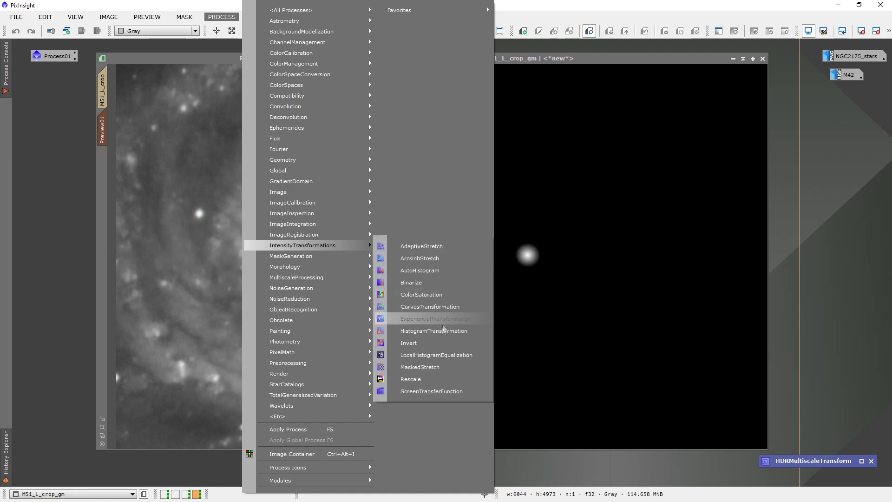
left_click(434, 310)
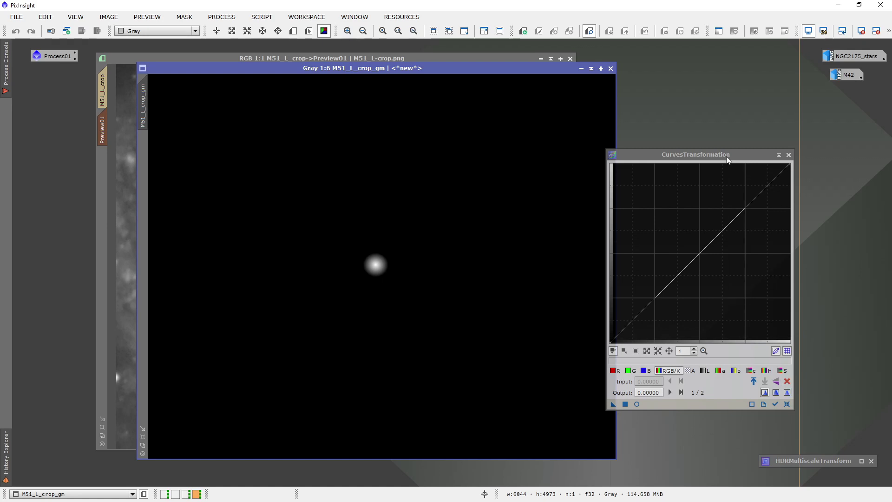
left_click(786, 393)
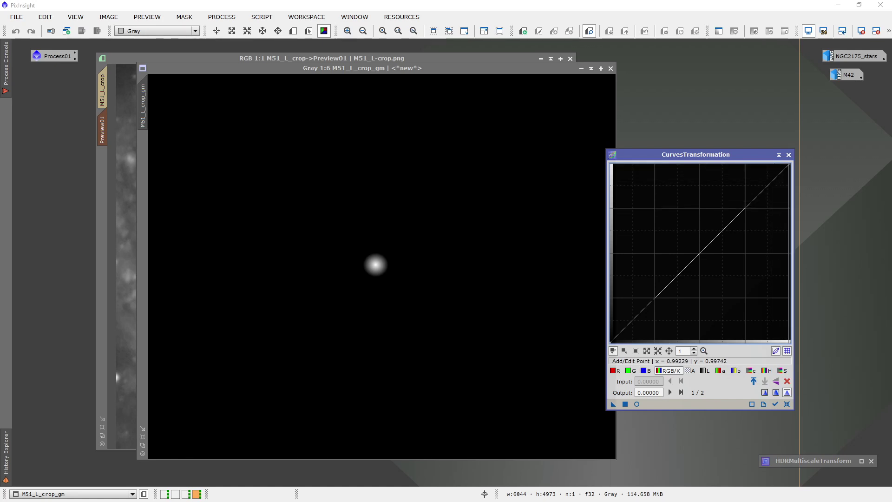
left_click_drag(788, 165, 797, 216)
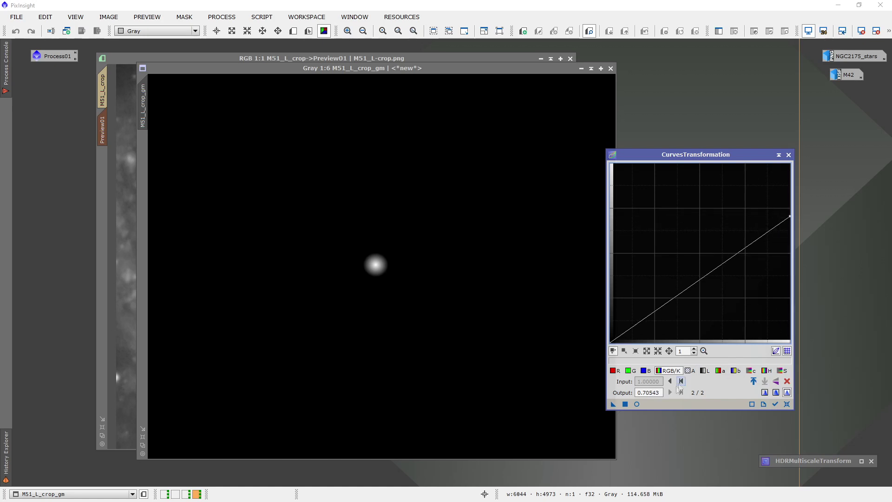
- Compare the M51_L_crop_gm mask with and without the curve in the real-time preview and apply the curve to the mask
left_click(638, 403)
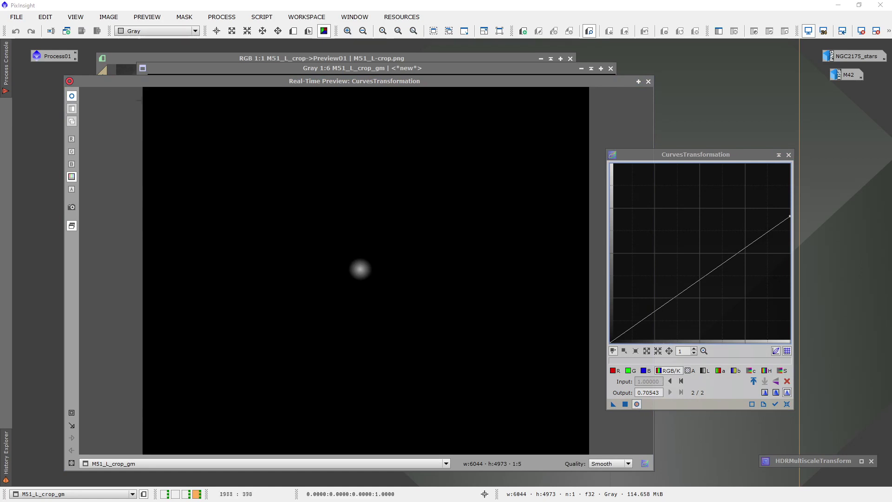
left_click(71, 98)
left_click(71, 98)
left_click(71, 98)
left_click(71, 98)
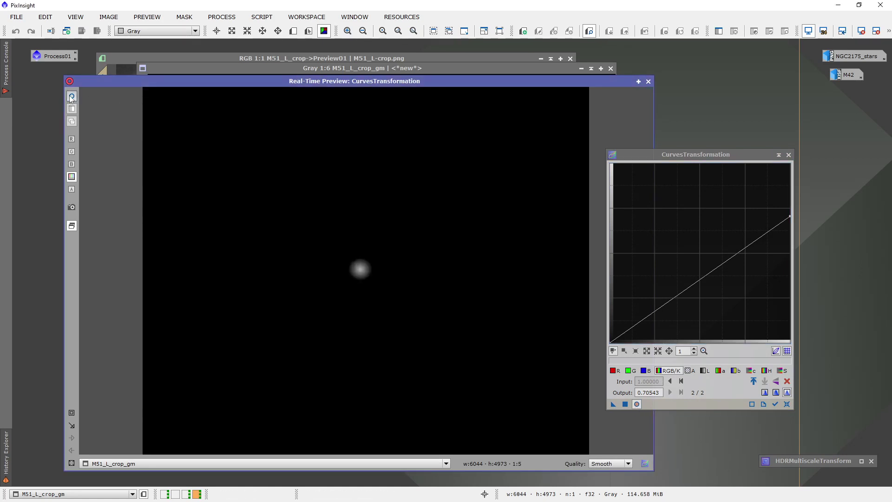
left_click(72, 97)
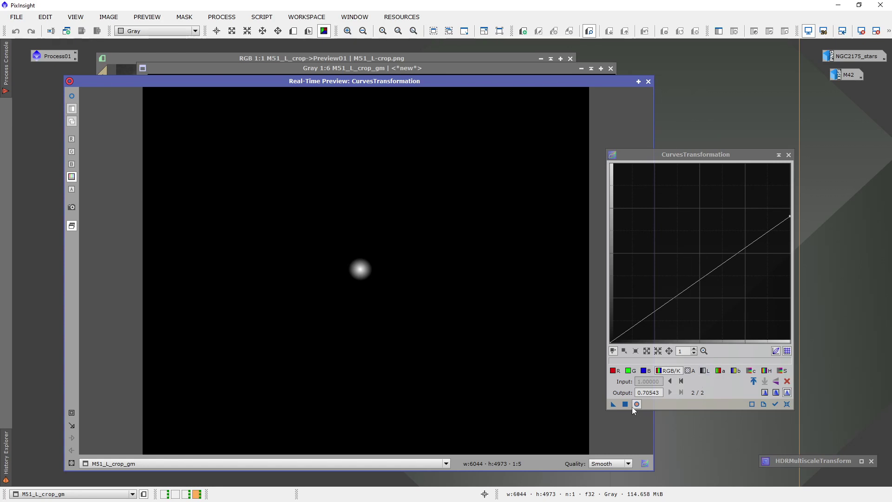
left_click(649, 82)
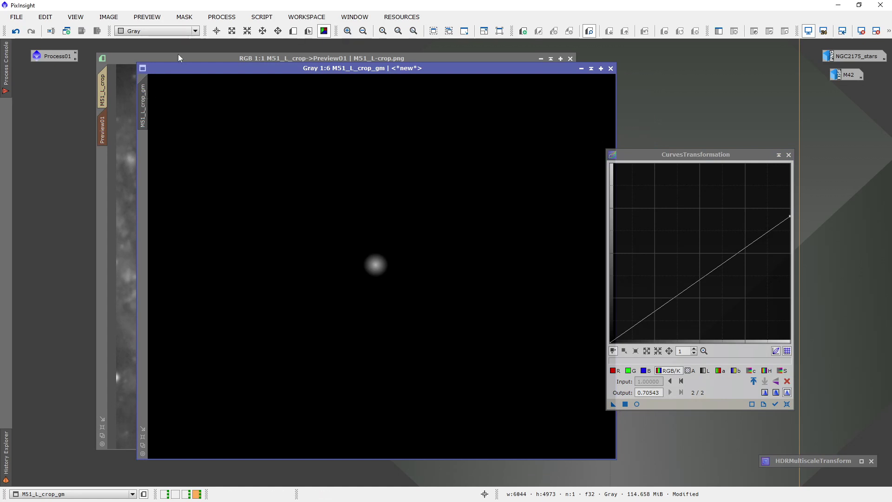
- Show the mask overlay on Preview01 to check the dimmed mask's coverage and hide it again
left_click(297, 59)
left_click(784, 33)
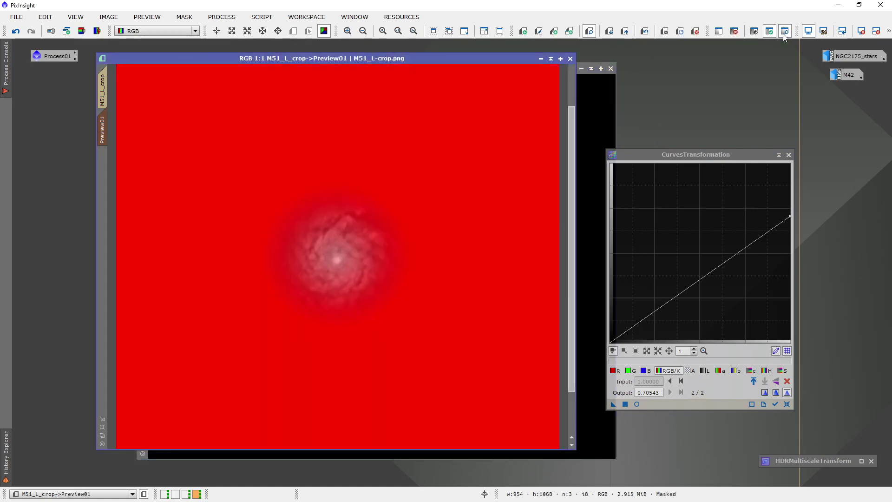
left_click(784, 33)
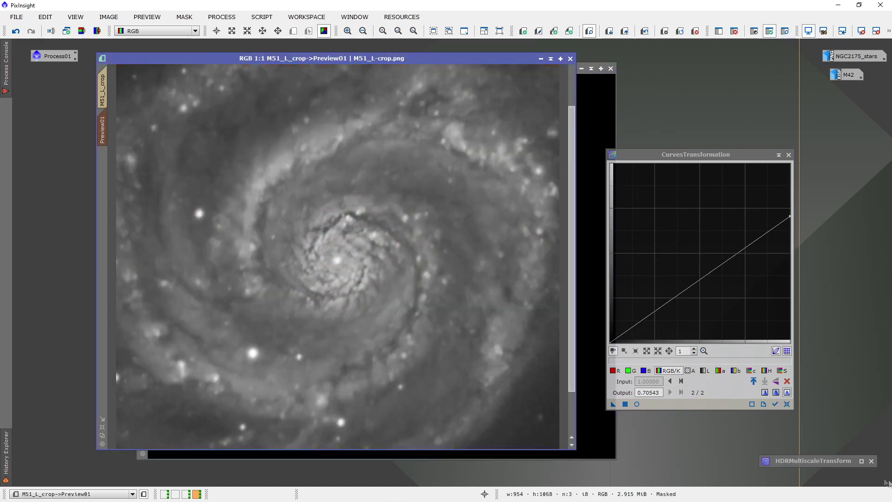
- Restore the HDRMultiscaleTransform window, reapply it to Preview01 through the dimmed mask and inspect the core
double_click(823, 462)
left_click_drag(775, 196, 685, 167)
left_click(586, 265)
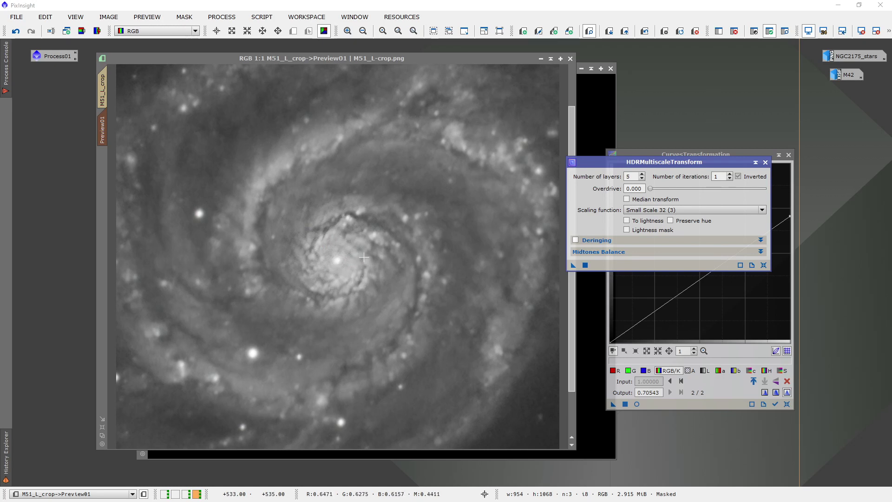
left_click(364, 257)
scroll(338, 268, "down", 1)
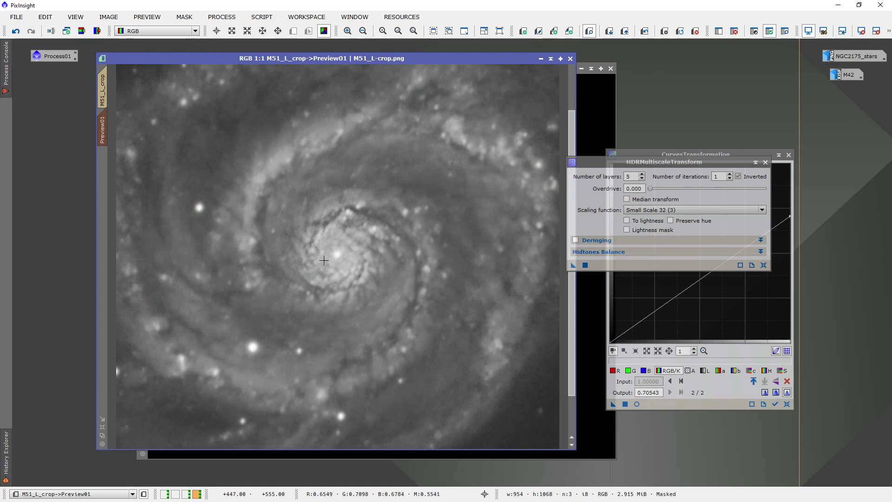
scroll(324, 261, "down", 2)
- Apply HDRMultiscaleTransform to the full M51_L_crop image and compare it with the original by undoing and redoing
left_click(103, 89)
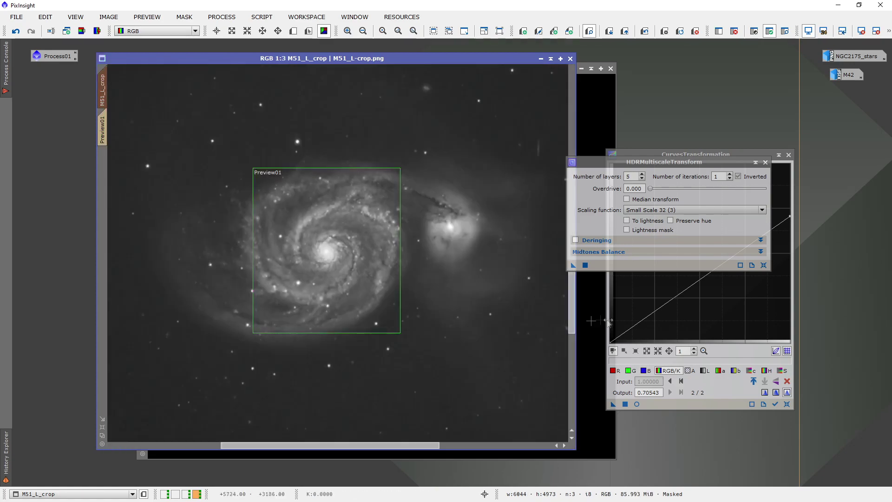
left_click(585, 265)
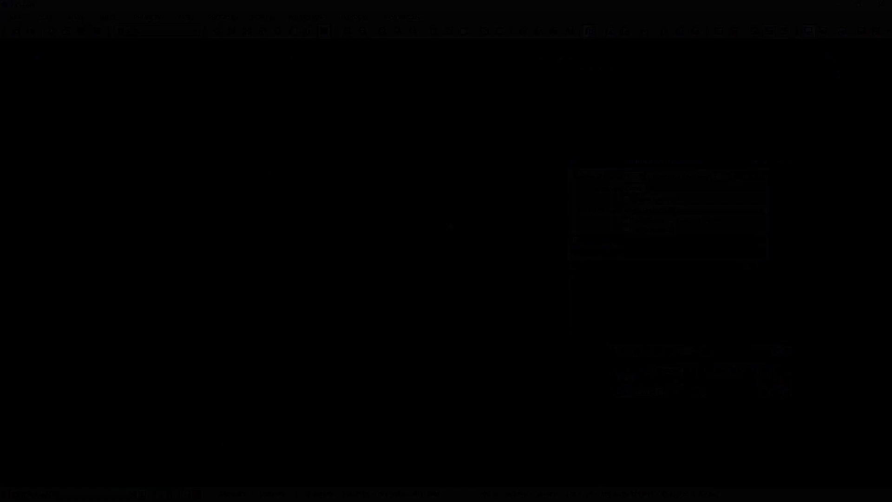
left_click(16, 30)
left_click(32, 31)
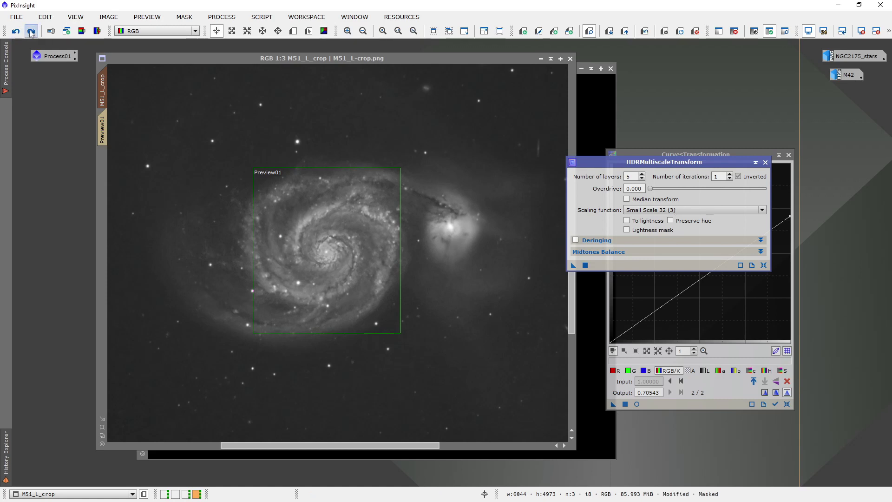
- Examine the galaxy core of M51_L_crop up close, toggling between the versions before and after the transform
scroll(331, 222, "up", 1)
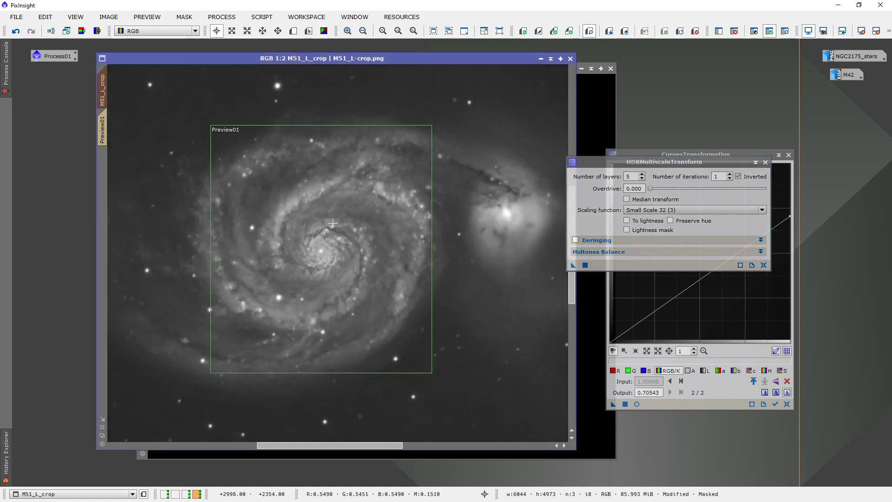
left_click(16, 31)
left_click(32, 32)
scroll(328, 255, "up", 1)
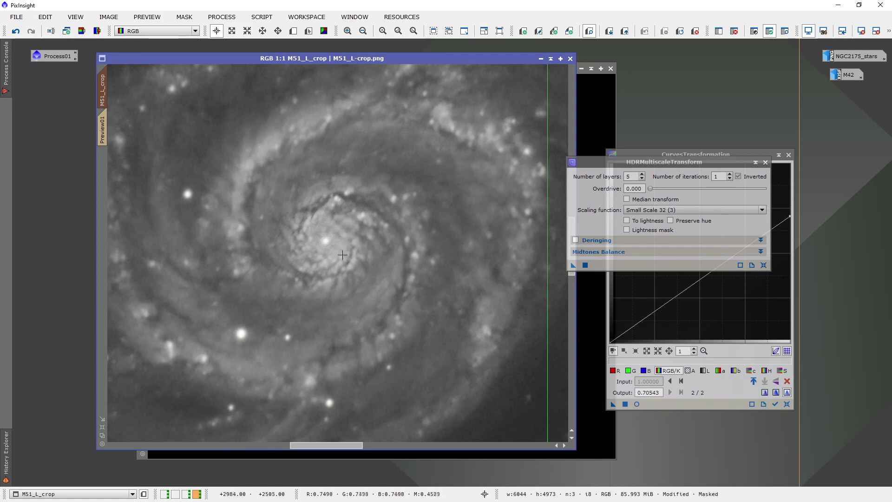
scroll(340, 258, "down", 2)
scroll(333, 262, "down", 1)
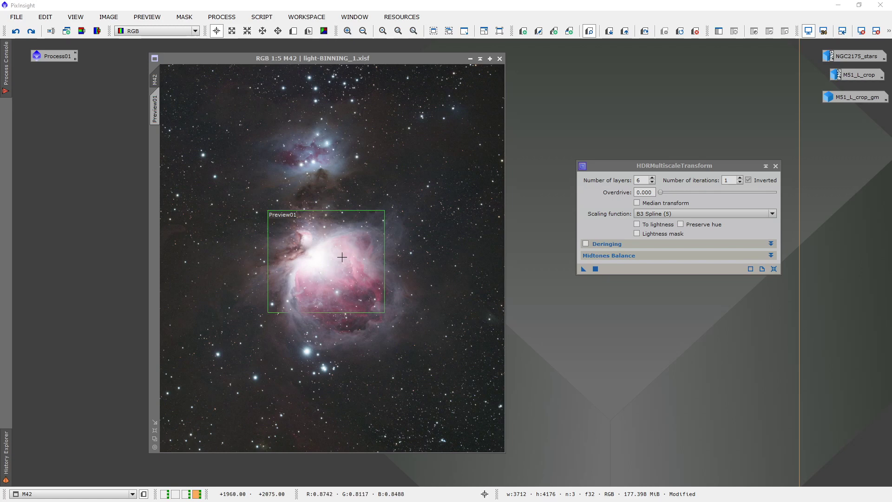
- Open RangeSelection with a real-time preview of M42 and set the lower limit to 0.62 and the smoothness to 70.5
left_click(225, 17)
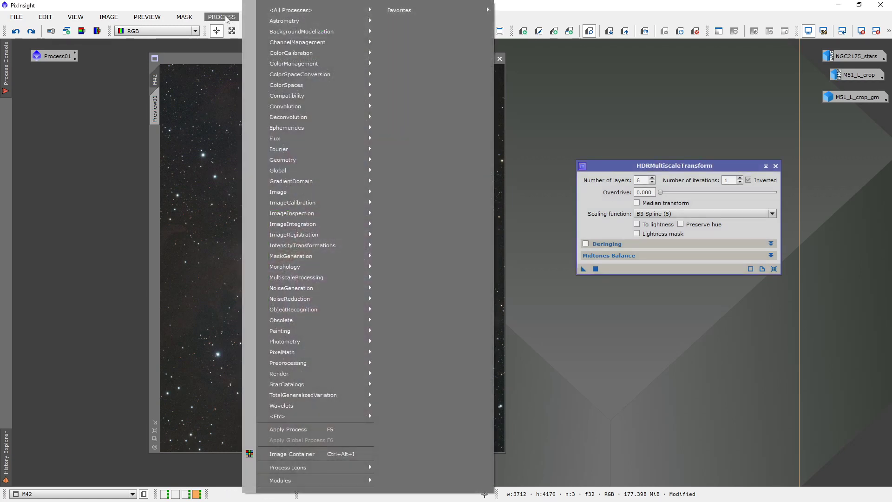
mouse_move(321, 257)
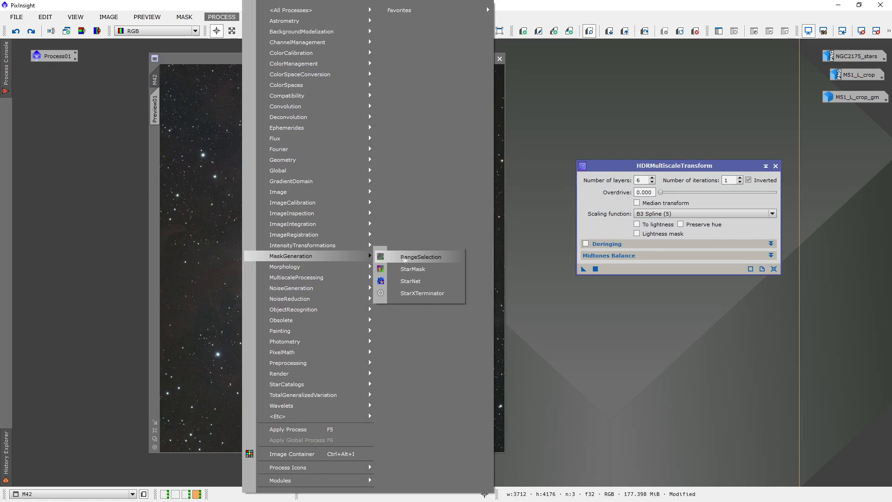
left_click(413, 257)
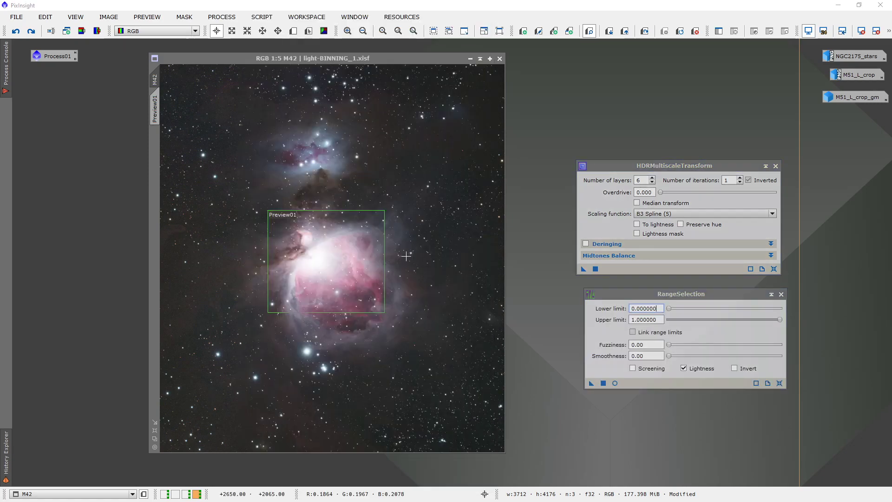
left_click(615, 383)
left_click_drag(669, 308, 728, 312)
left_click(670, 356)
left_click_drag(671, 358, 749, 358)
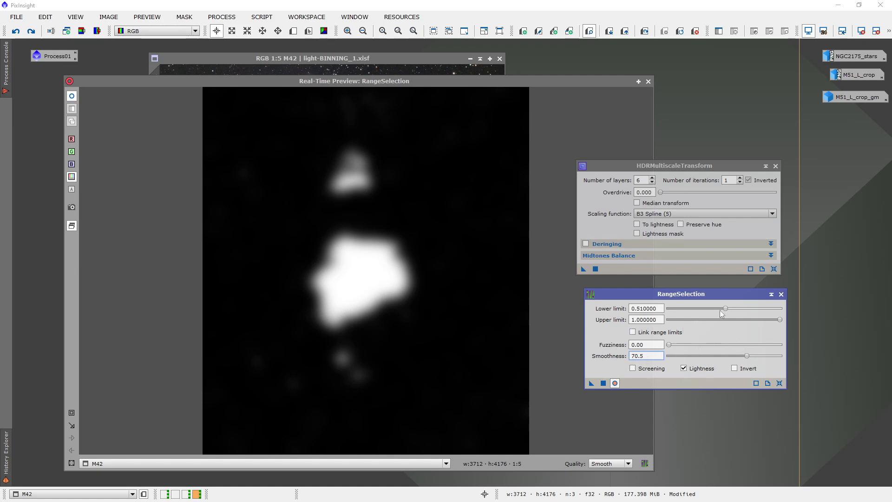
left_click_drag(727, 312, 739, 312)
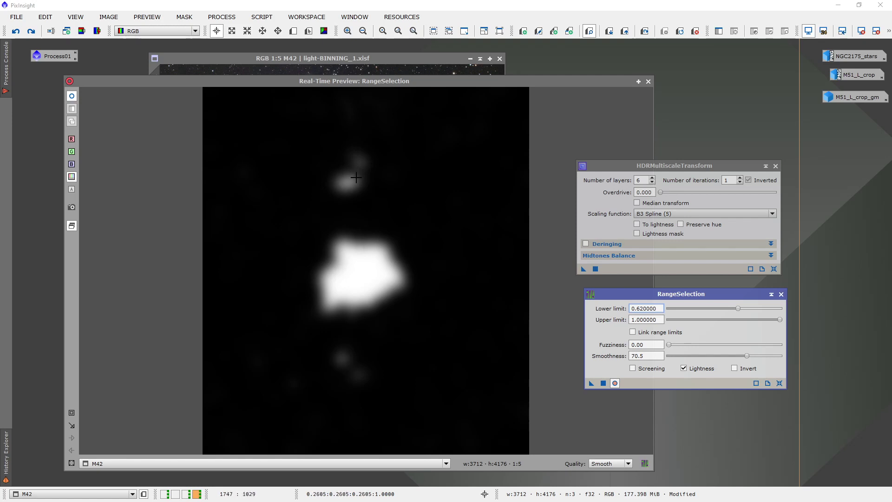
- Generate the range mask from M42 and apply it to the M42 image with the mask overlay shown
left_click(603, 383)
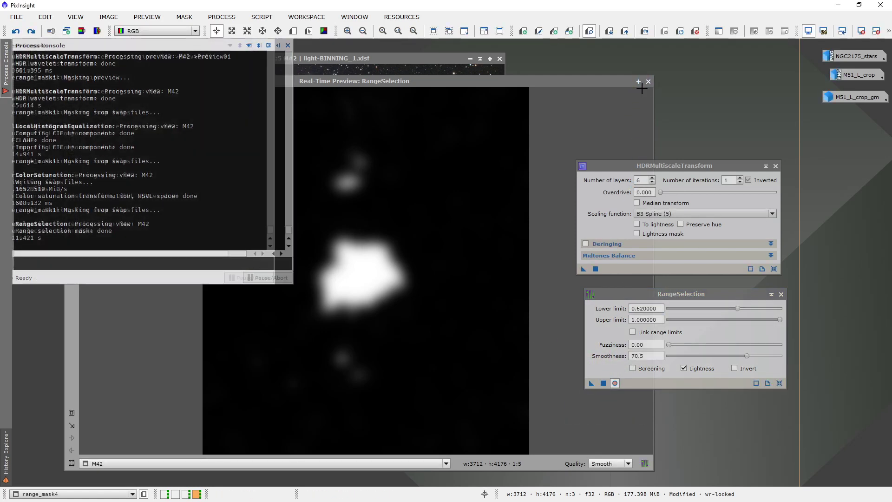
left_click(648, 81)
left_click_drag(326, 104, 325, 90)
left_click_drag(241, 124, 155, 170)
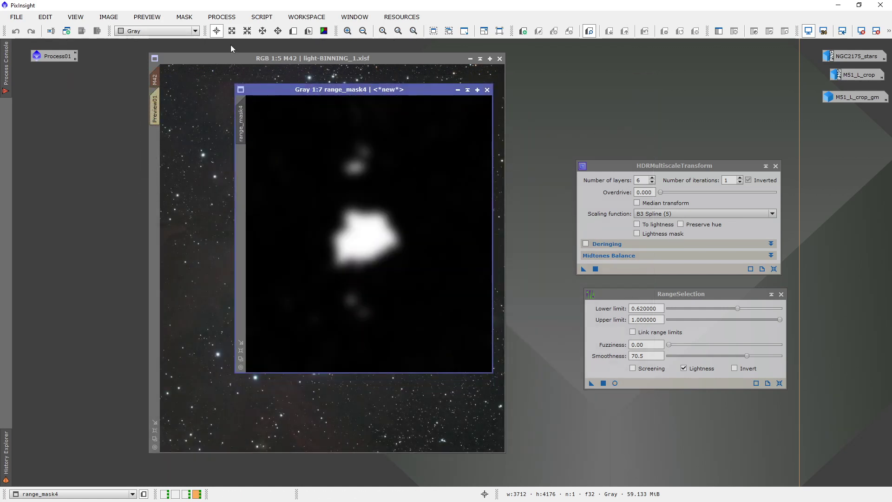
left_click(230, 59)
left_click(786, 31)
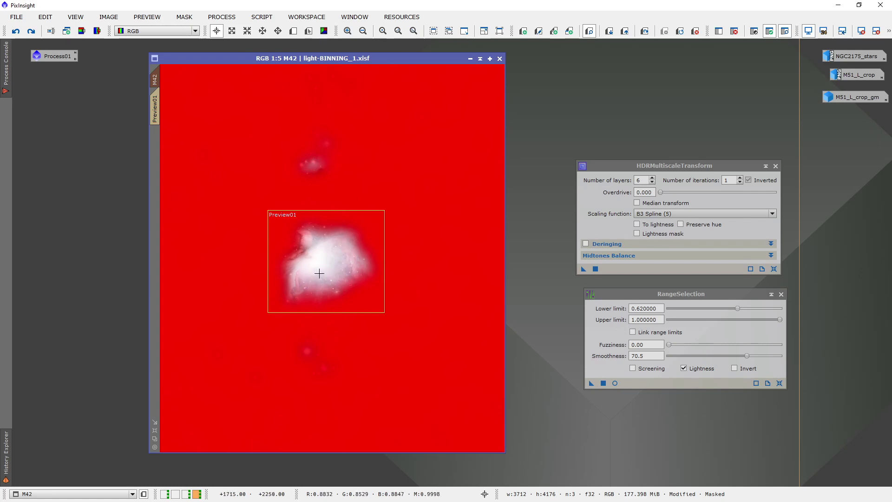
- Hide the mask overlay on Preview01 of M42 and apply HDRMultiscaleTransform with 6 layers to the preview
left_click(155, 110)
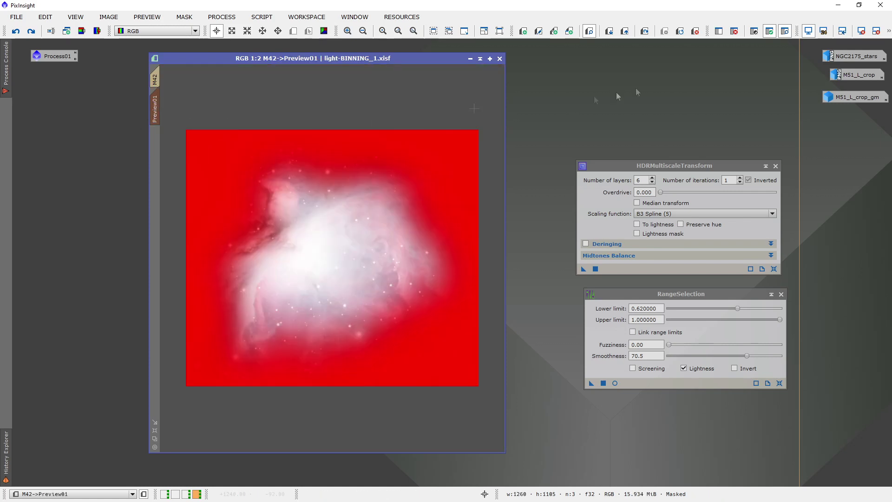
left_click(785, 31)
left_click_drag(695, 164, 656, 146)
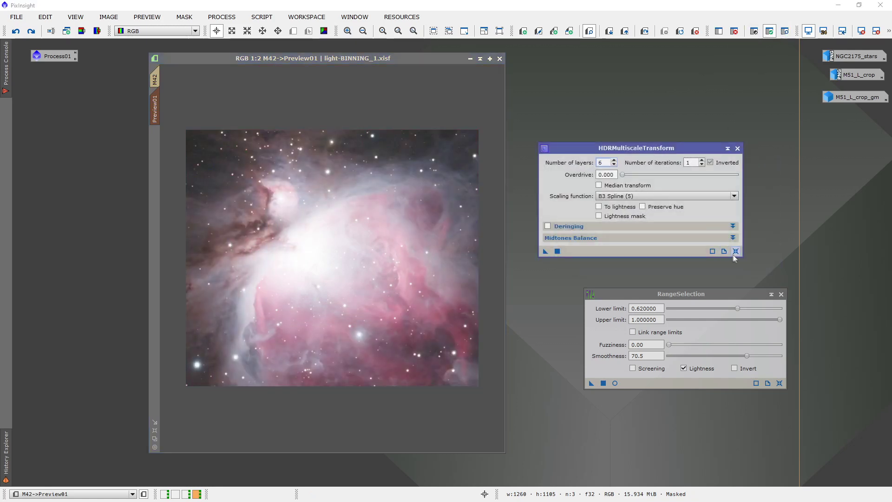
left_click_drag(630, 149, 551, 172)
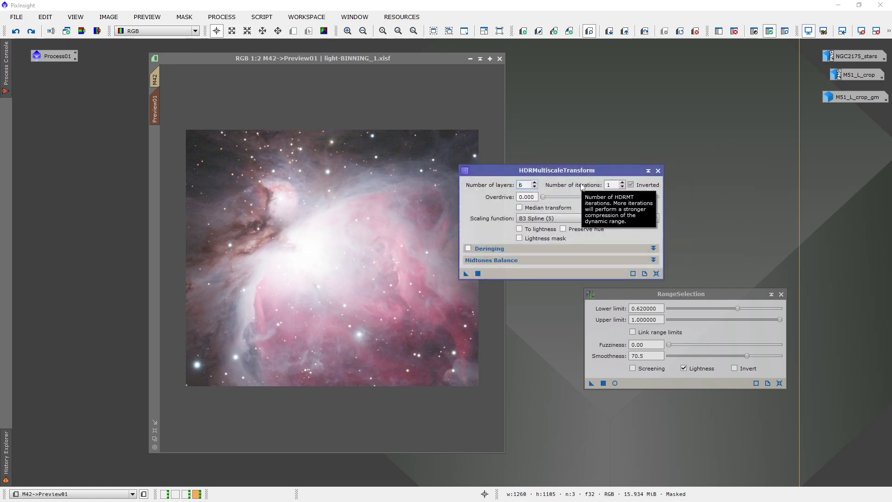
left_click_drag(523, 169, 567, 161)
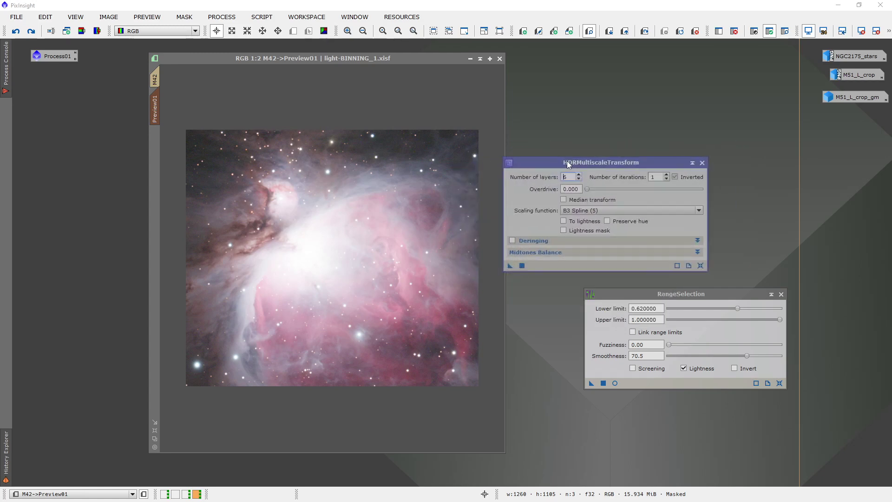
left_click(522, 265)
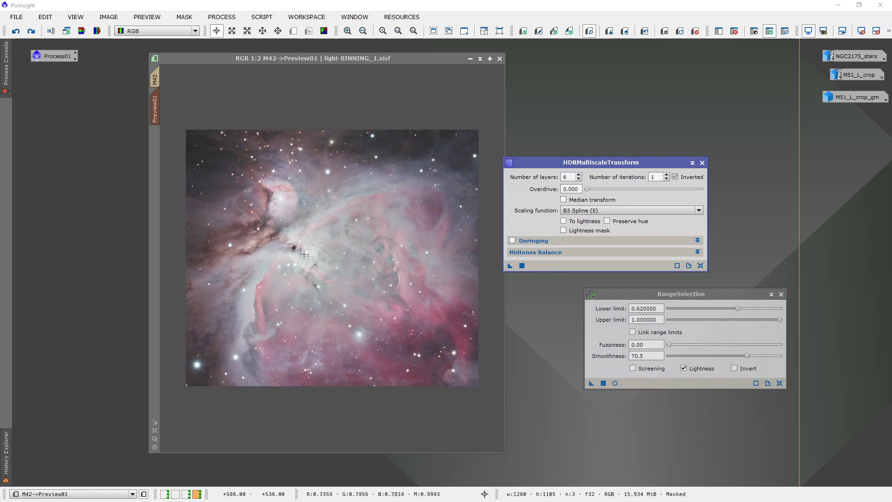
left_click(324, 279)
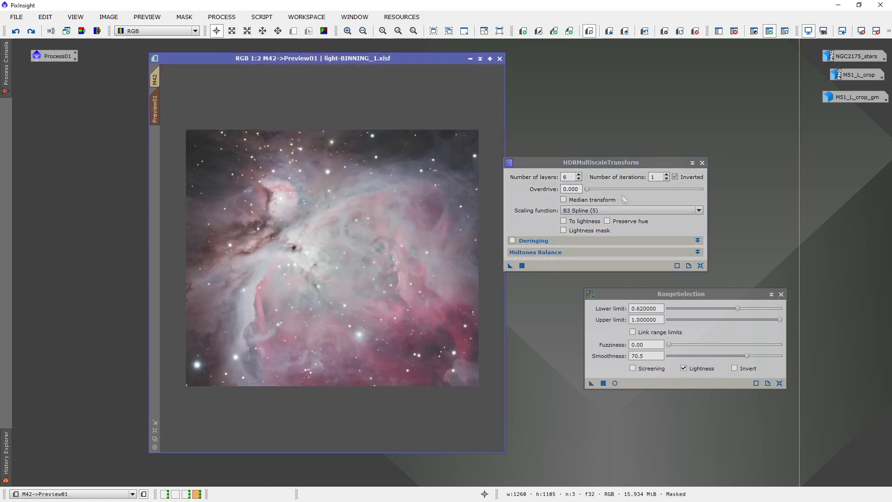
- Try HDRMultiscaleTransform on Preview01 with 5 and 4 layers, examining the nebula core up close
left_click(578, 179)
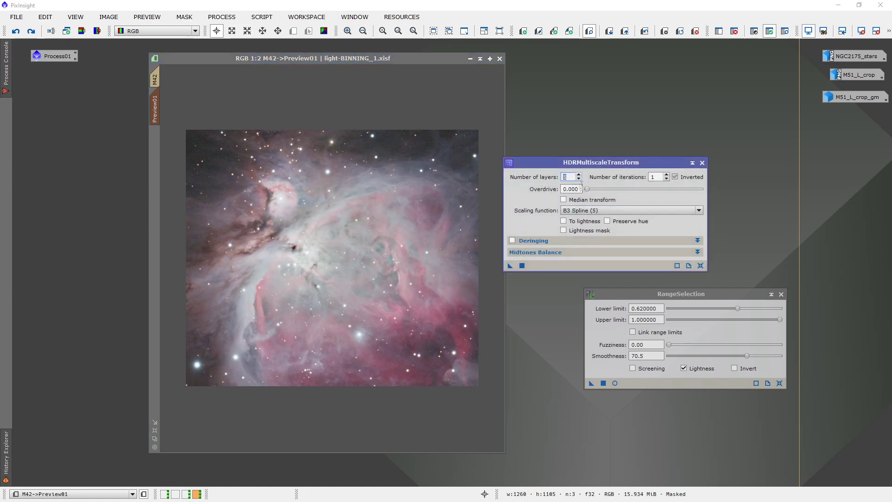
left_click(521, 266)
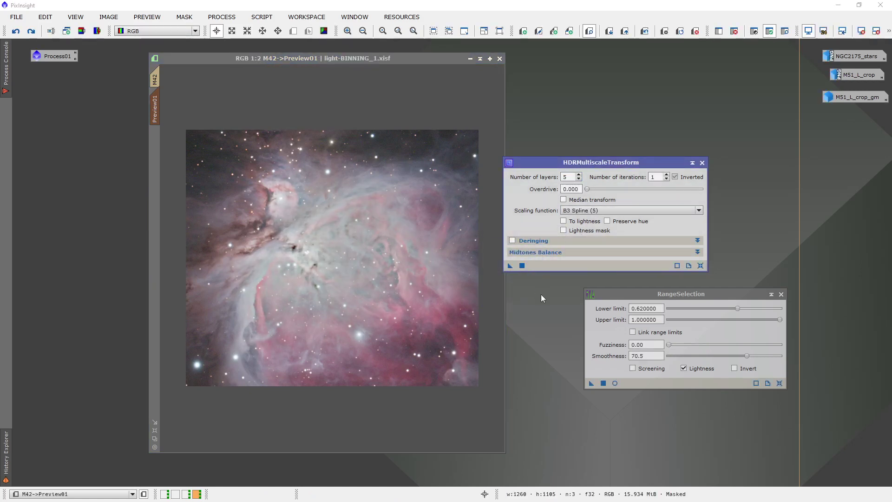
scroll(372, 273, "up", 1)
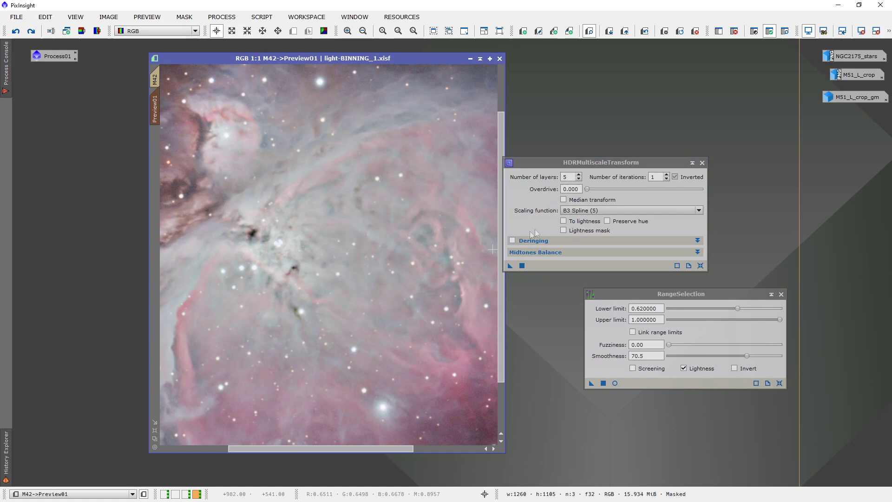
left_click(579, 178)
left_click(522, 266)
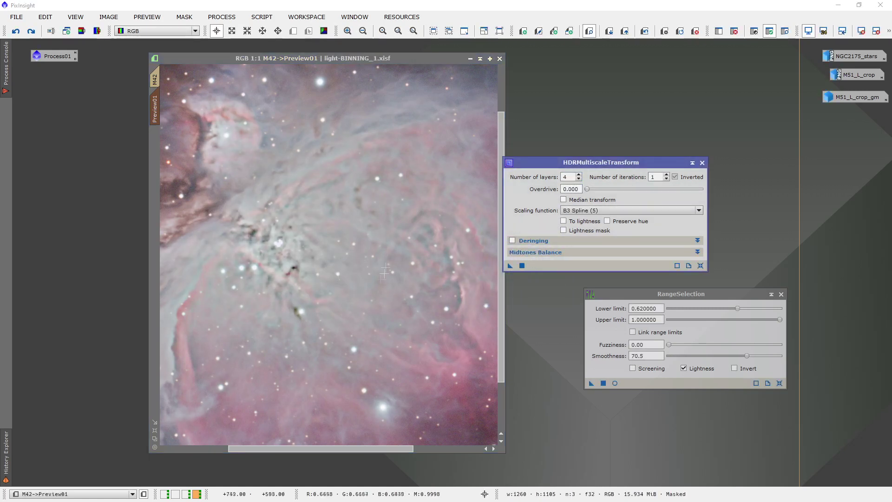
- Set the number of layers back to 6, reapply the transform to Preview01 and inspect the core
left_click(579, 175)
left_click(523, 265)
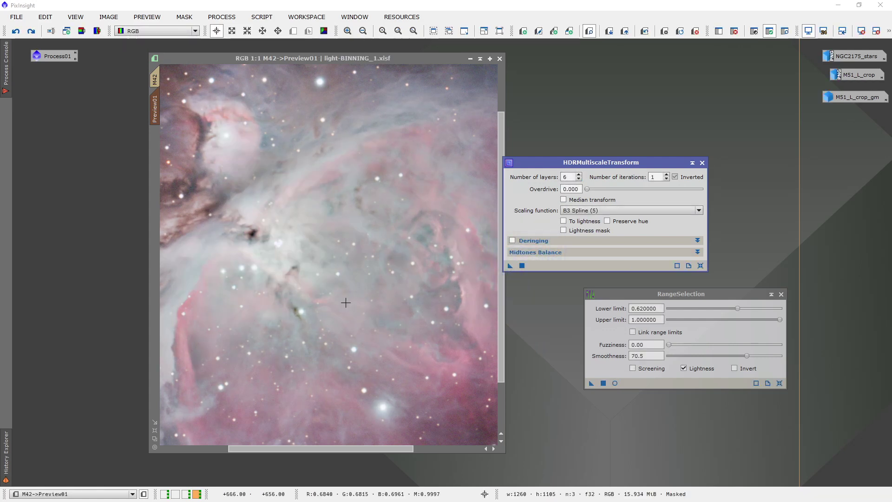
scroll(346, 303, "down", 1)
scroll(338, 265, "up", 1)
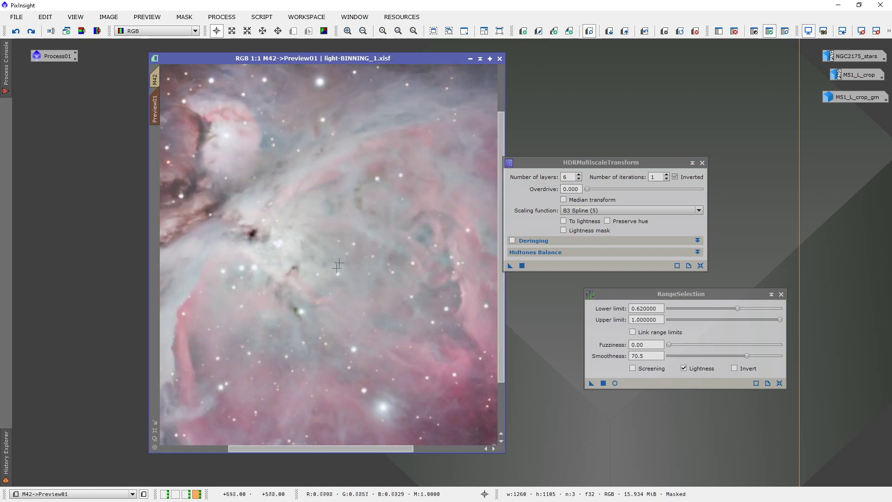
scroll(338, 298, "down", 1)
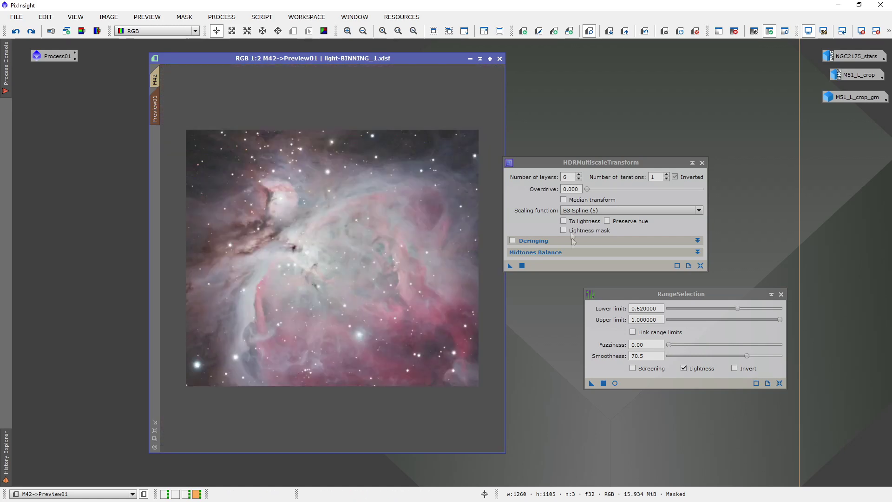
- Try the Small Scale 32 (3) scaling function for HDRMultiscaleTransform on Preview01
left_click(601, 211)
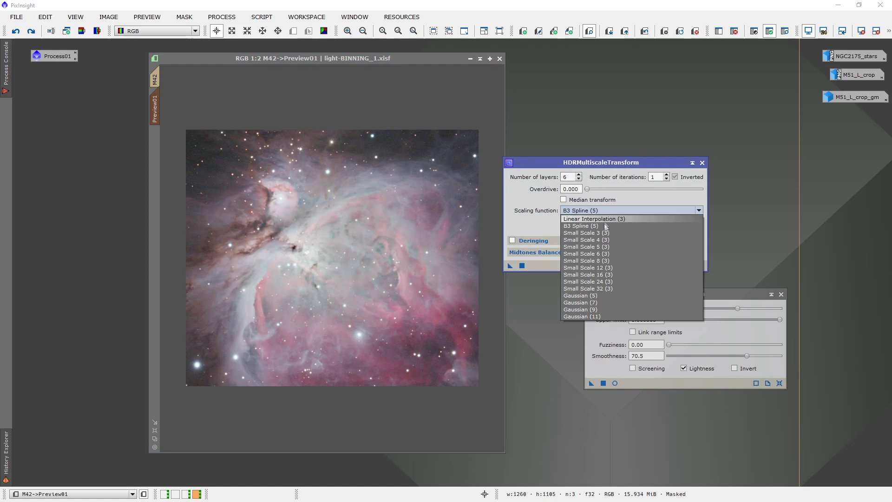
left_click(608, 288)
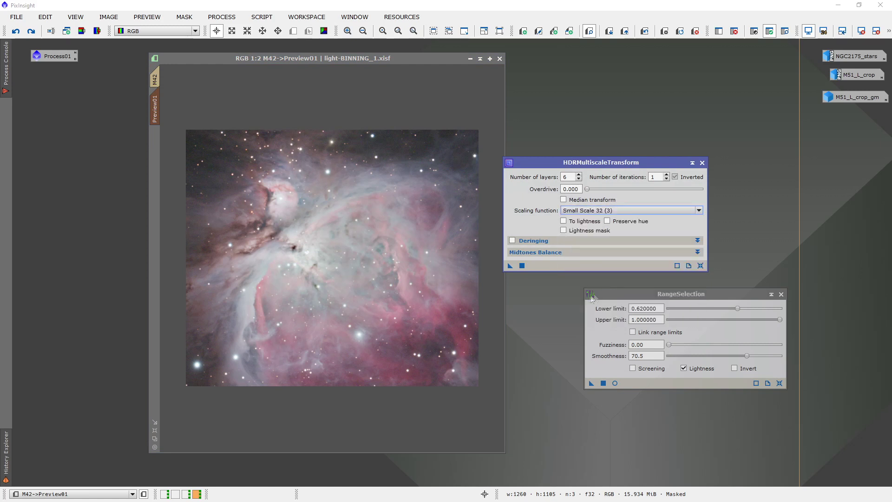
left_click(522, 266)
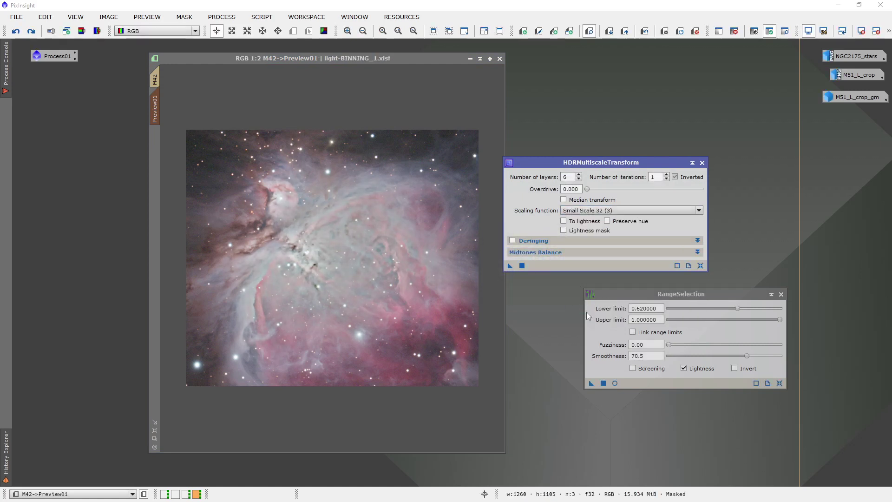
- Return the scaling function to B3 Spline (5) and reapply HDRMultiscaleTransform to Preview01
left_click(597, 210)
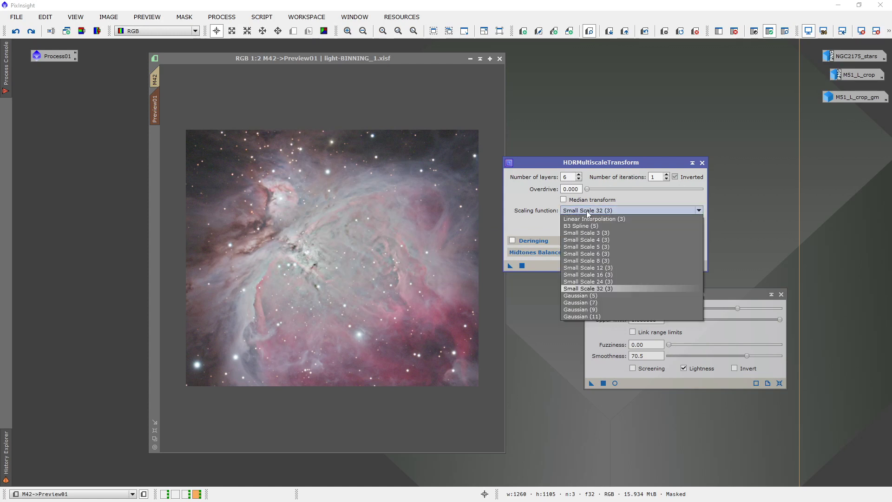
left_click(593, 227)
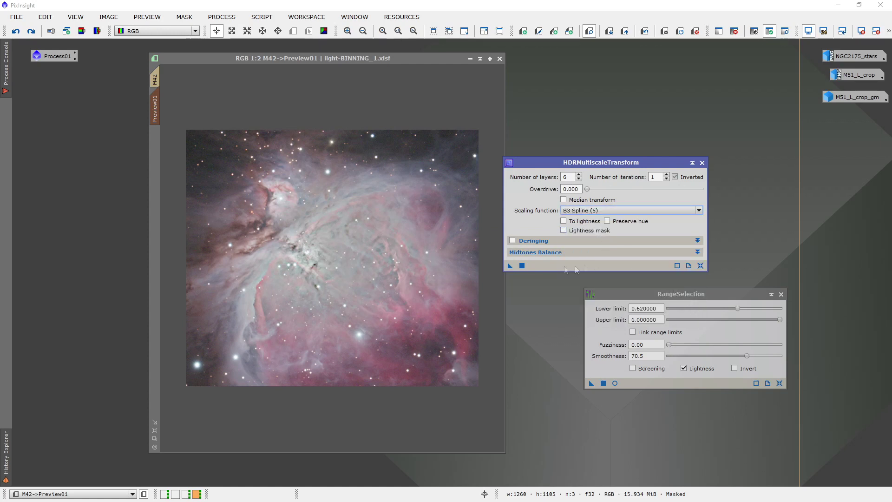
left_click(522, 266)
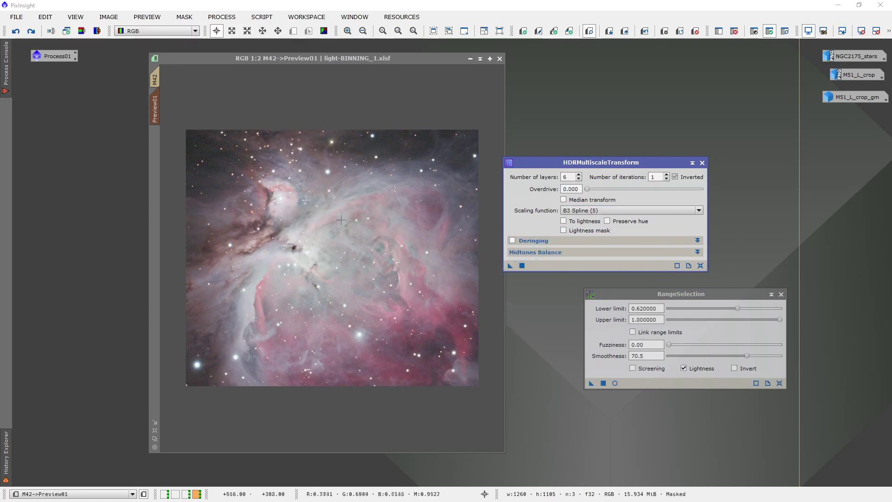
- Apply HDRMultiscaleTransform to the full M42 image and inspect the nebula core up close
left_click(157, 79)
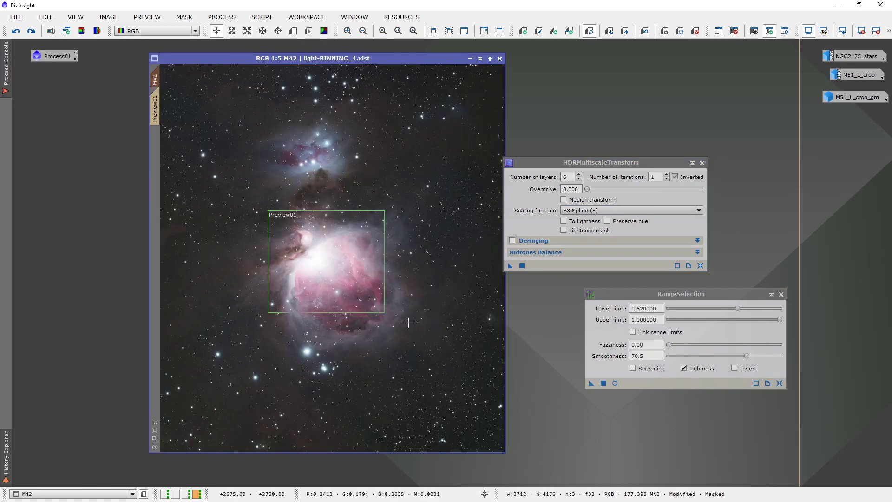
left_click_drag(511, 266, 422, 353)
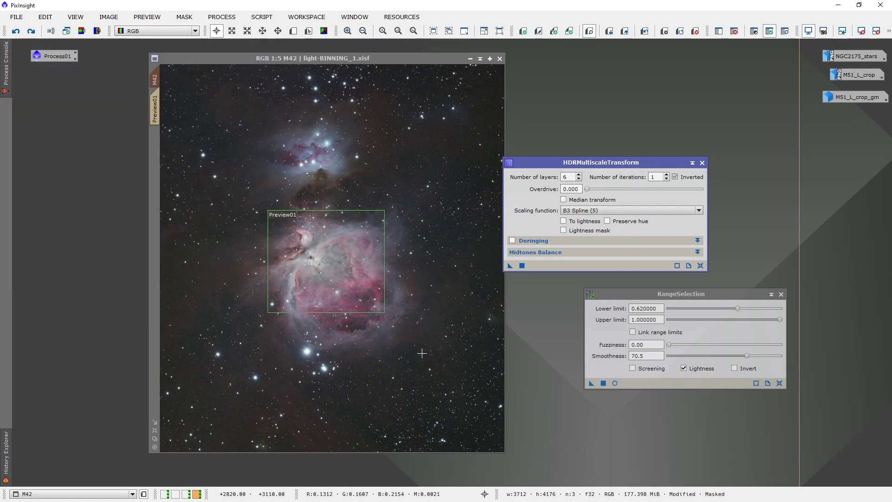
scroll(357, 269, "up", 3)
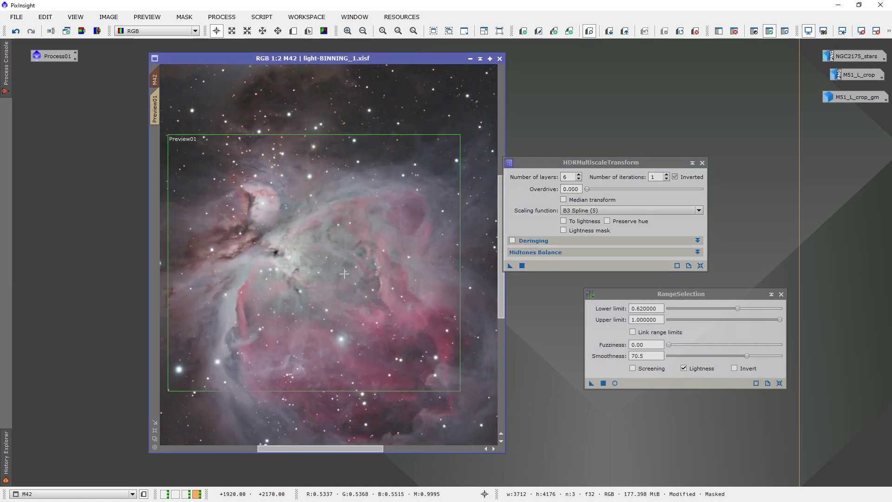
scroll(342, 274, "down", 1)
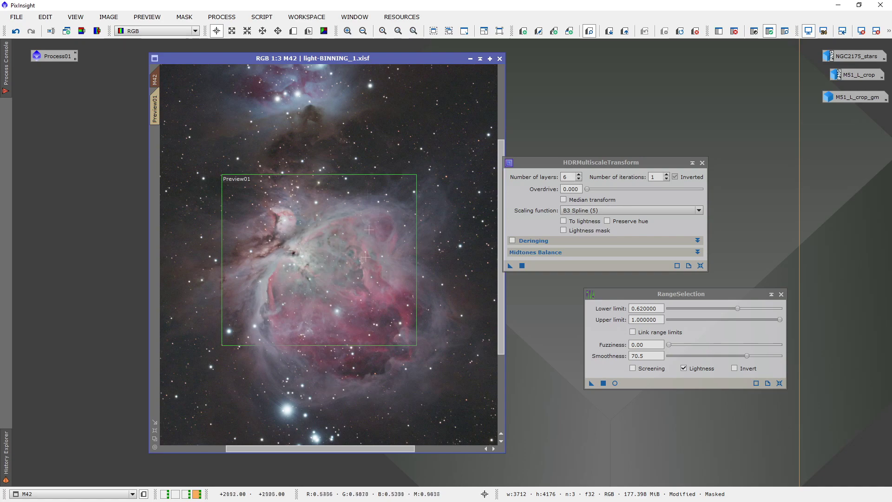
- Open LocalHistogramEqualization with its parameters reset to defaults and start a real-time preview of Preview01
left_click(232, 19)
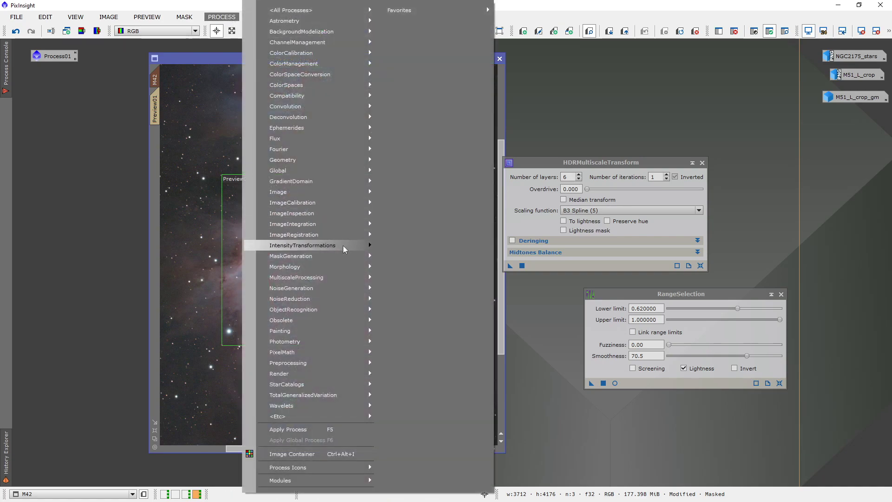
mouse_move(343, 245)
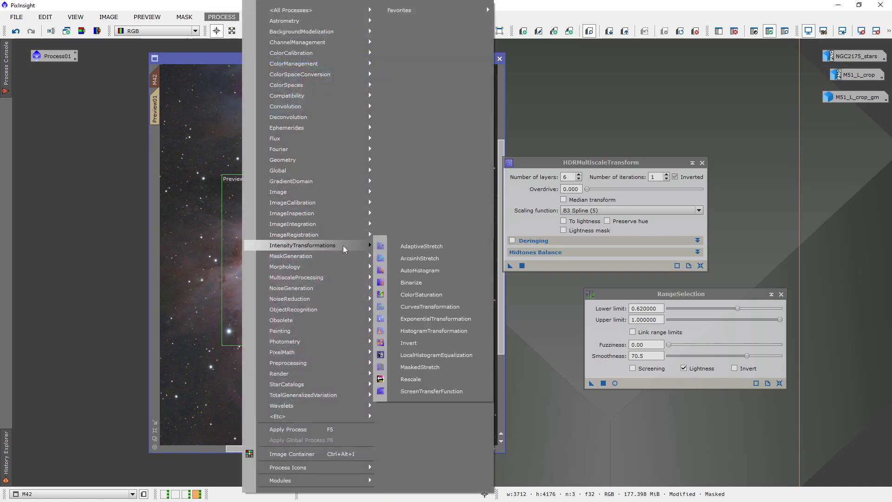
left_click(434, 354)
left_click_drag(734, 199, 637, 237)
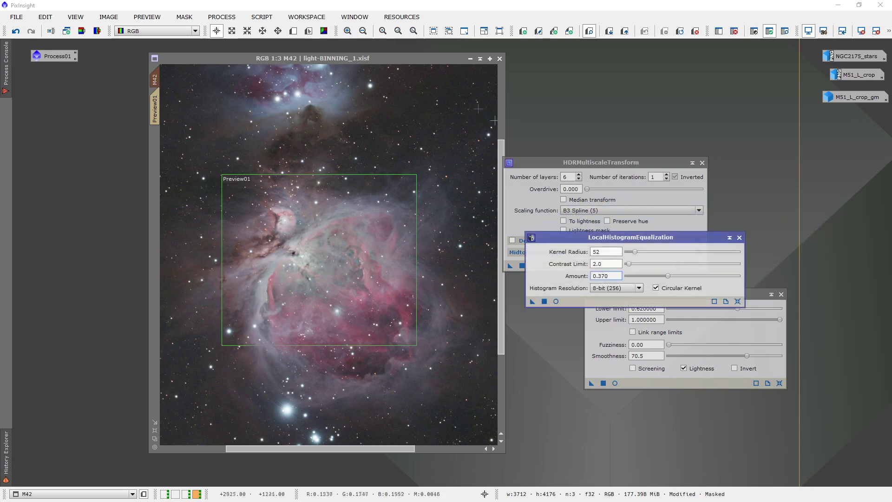
left_click(154, 109)
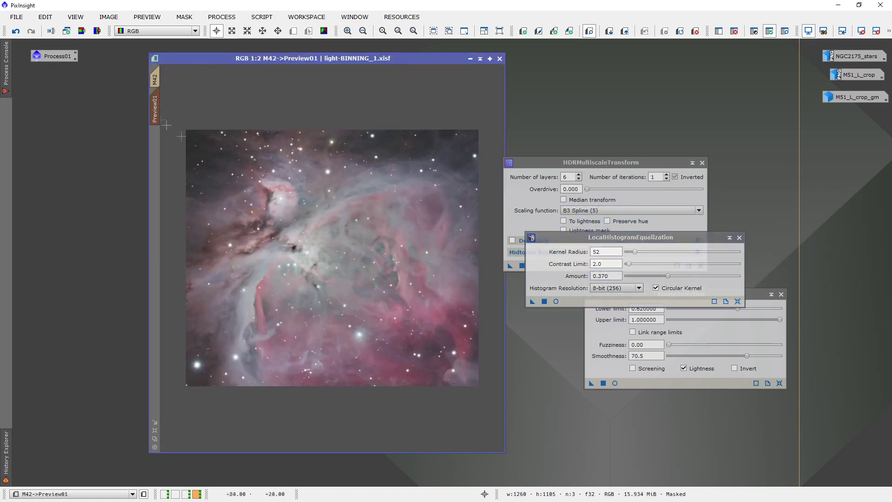
left_click(737, 301)
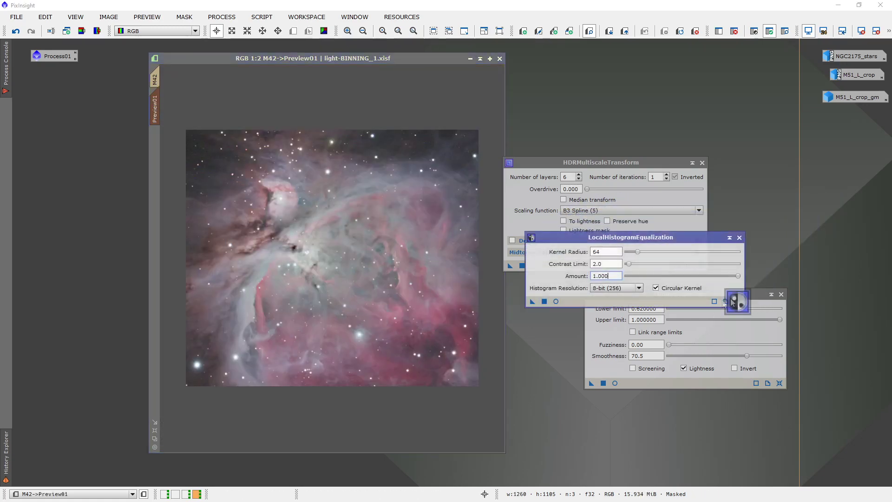
left_click(556, 301)
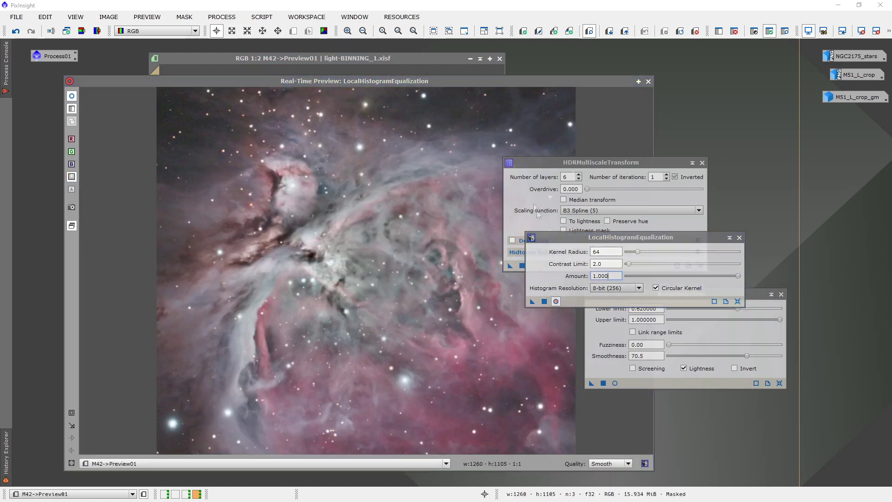
- Set the LocalHistogramEqualization amount to 0.260 and the kernel radius to 56, checking the effect in the real-time preview
left_click_drag(738, 275, 656, 276)
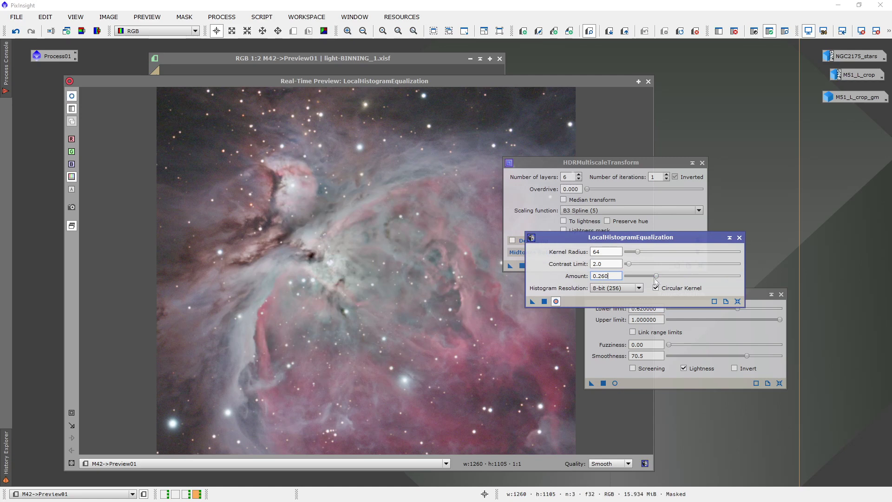
left_click(71, 96)
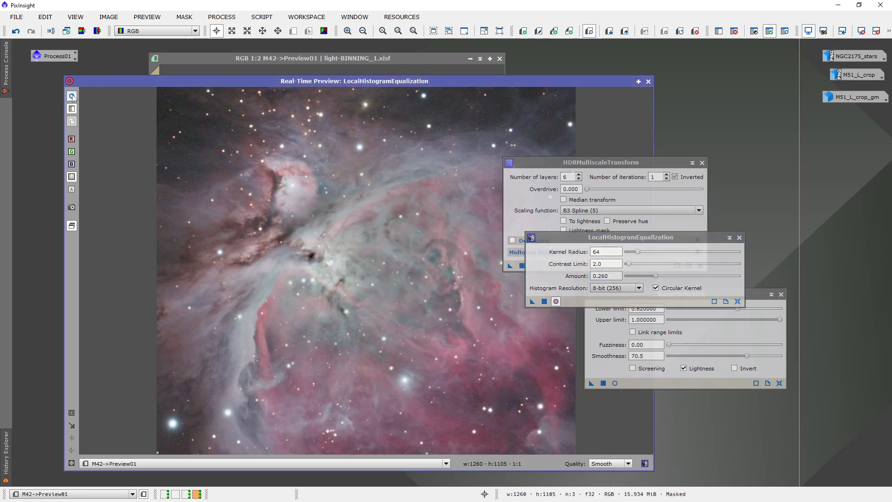
left_click_drag(635, 254, 635, 252)
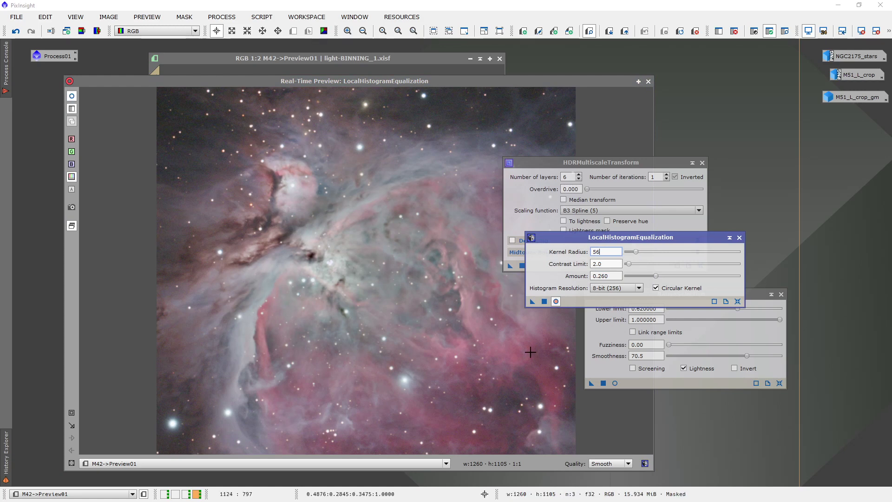
- Set the LocalHistogramEqualization amount to 0.320 and compare Preview01 with and without the effect in the real-time preview
left_click(73, 98)
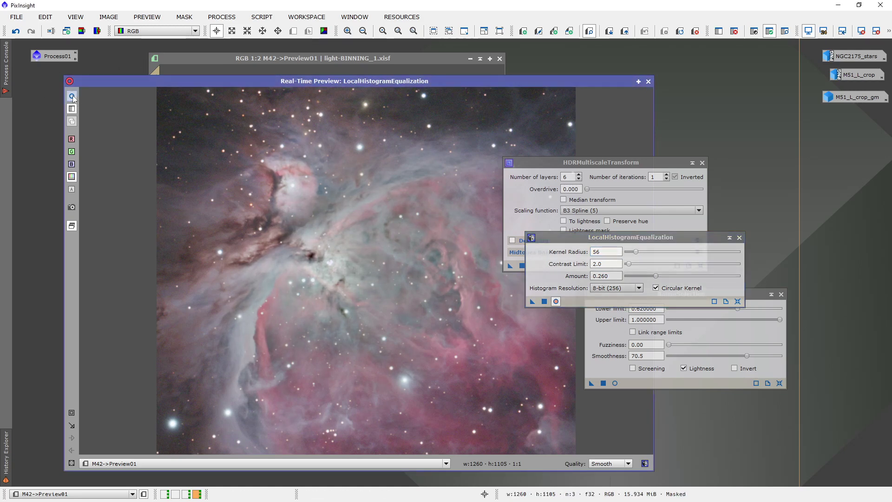
left_click_drag(656, 277, 662, 277)
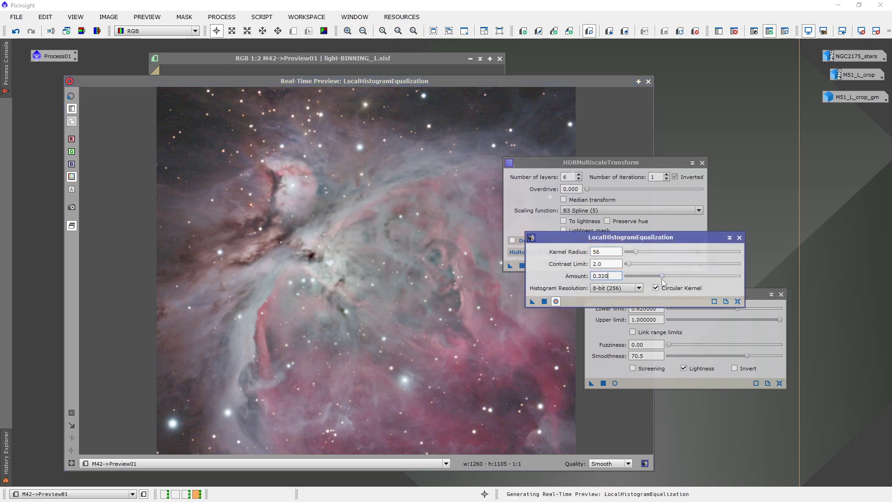
left_click(73, 98)
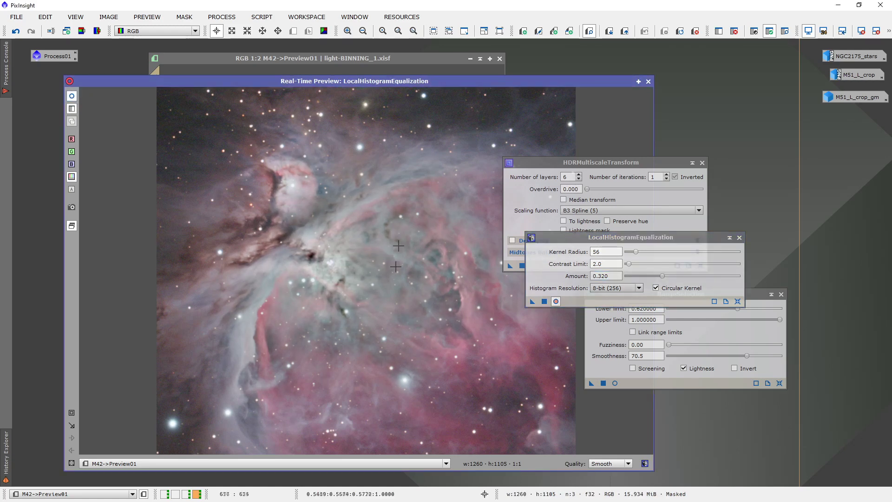
left_click(70, 97)
left_click(70, 96)
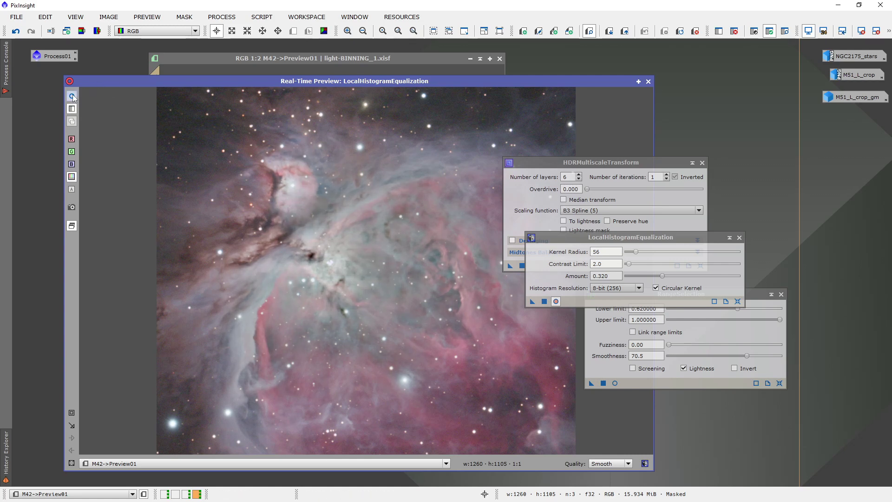
- Close the real-time preview and apply LocalHistogramEqualization to the full M42 image
left_click(648, 82)
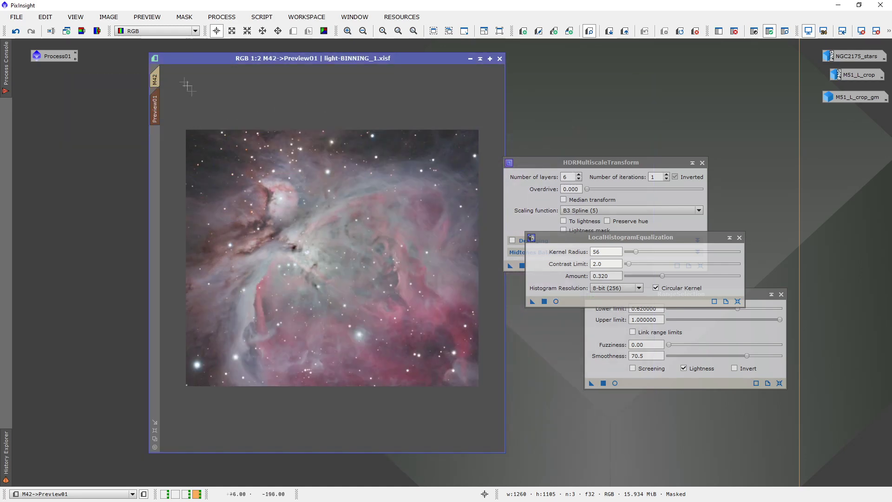
left_click(155, 79)
left_click(544, 301)
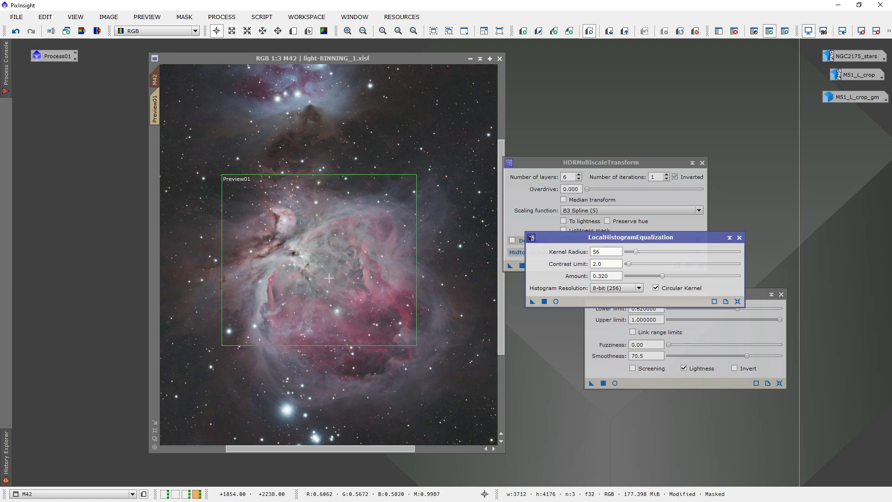
scroll(329, 279, "up", 1)
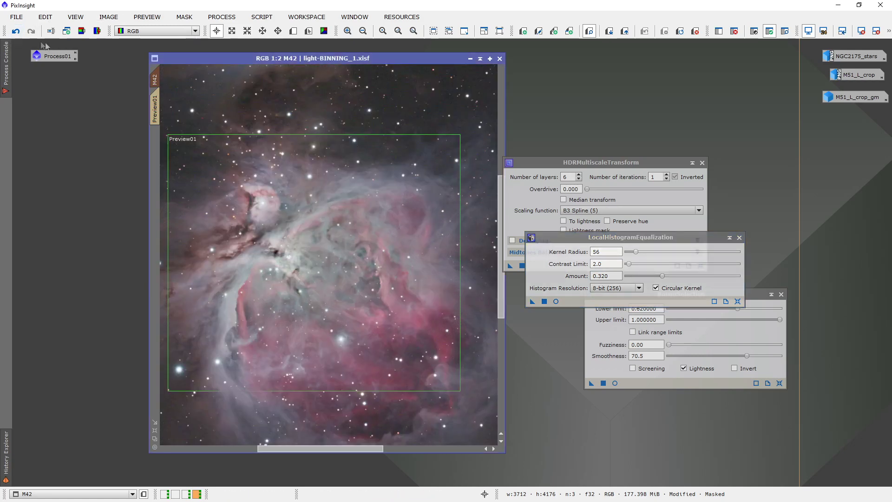
- Compare the whole M42 nebula before and after the processing by undoing and redoing the applied processes
left_click(17, 32)
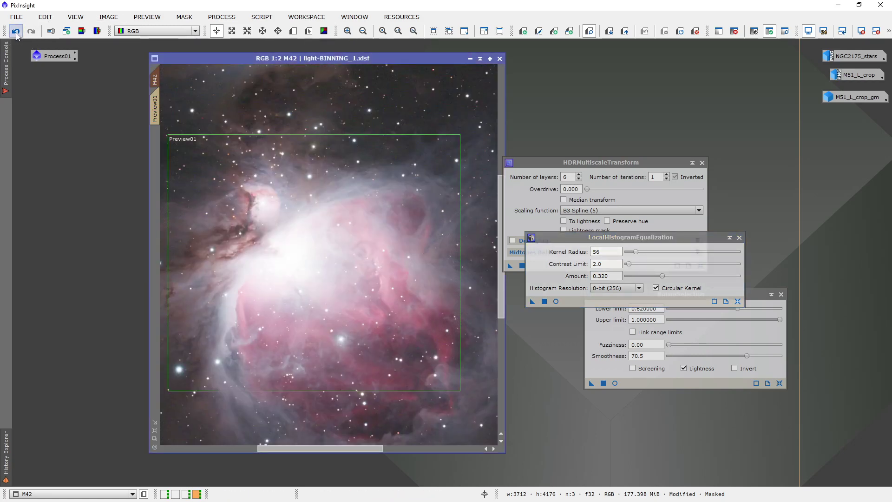
left_click(30, 33)
left_click(30, 32)
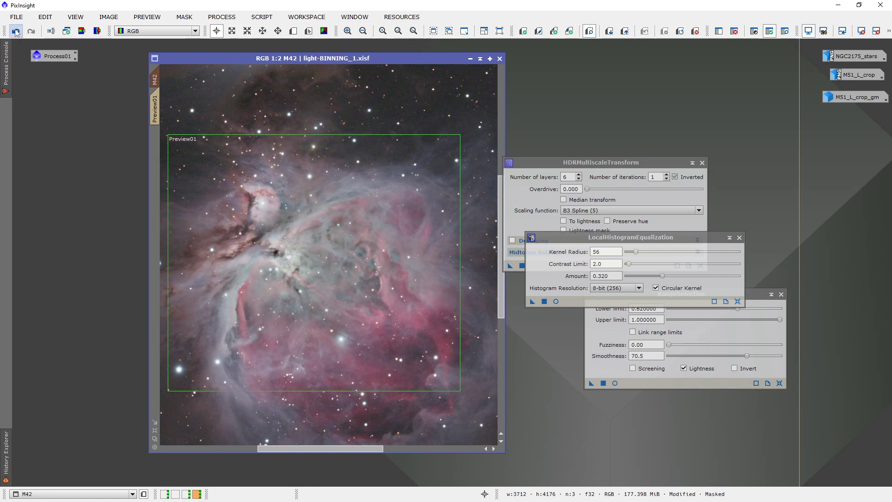
left_click(16, 31)
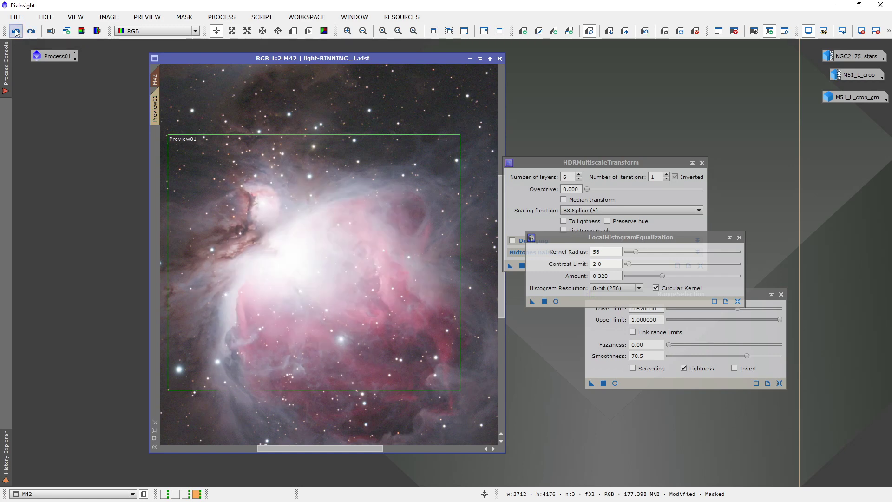
left_click(32, 32)
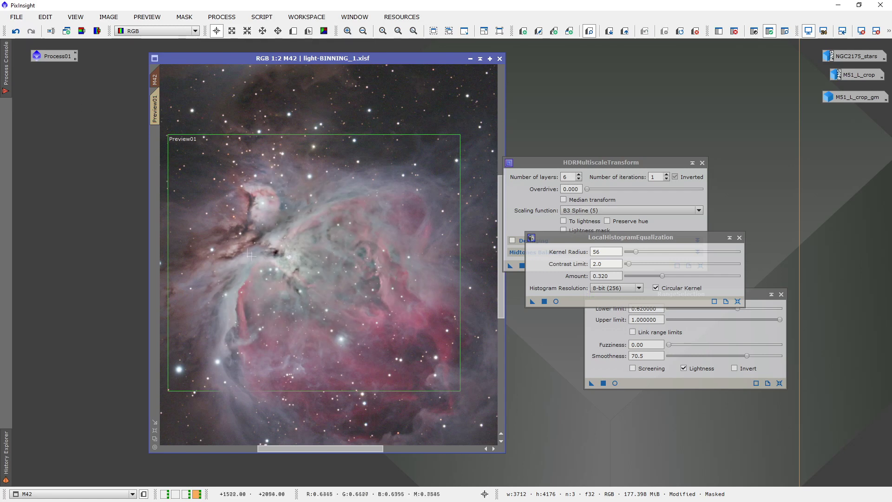
- Examine the M42 core up close at 2:1, comparing it before and after the processing with undo and redo
scroll(252, 257, "up", 1)
scroll(240, 263, "up", 1)
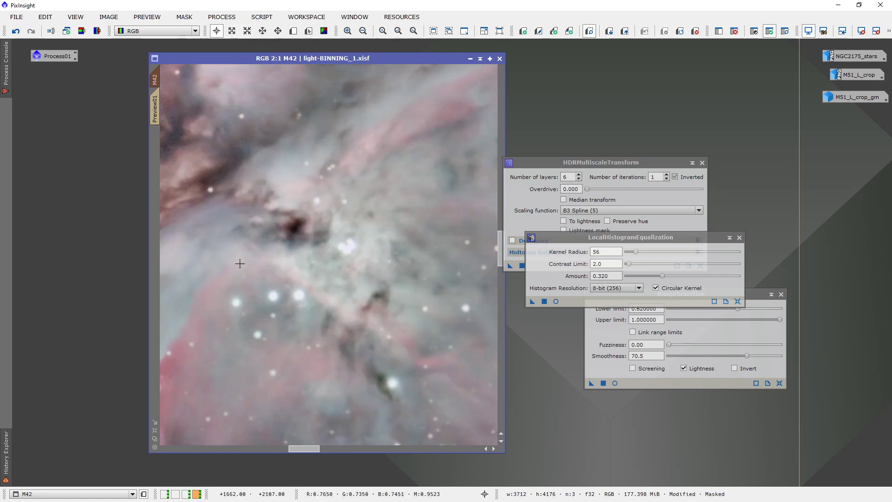
left_click(16, 32)
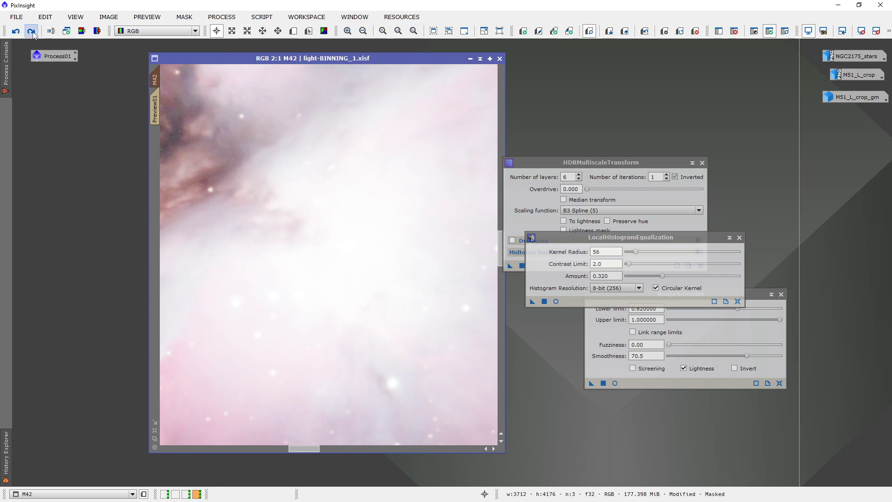
left_click(31, 32)
left_click(31, 32)
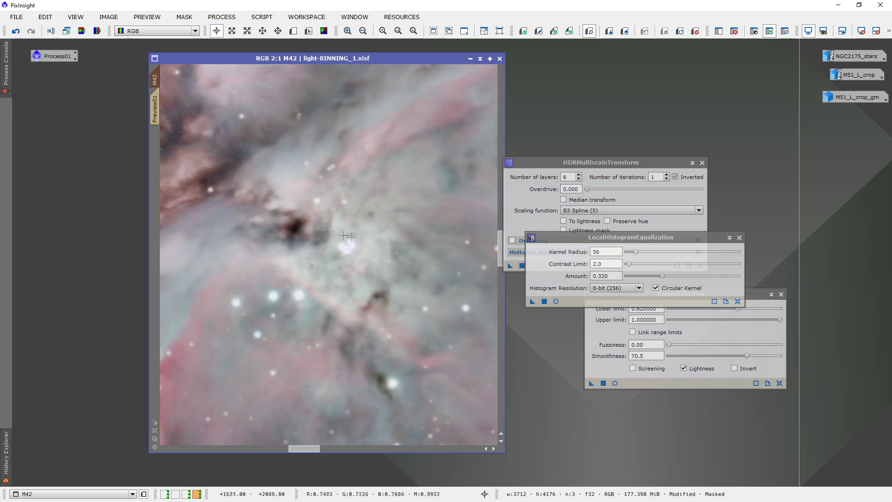
scroll(357, 237, "down", 1)
scroll(357, 238, "down", 1)
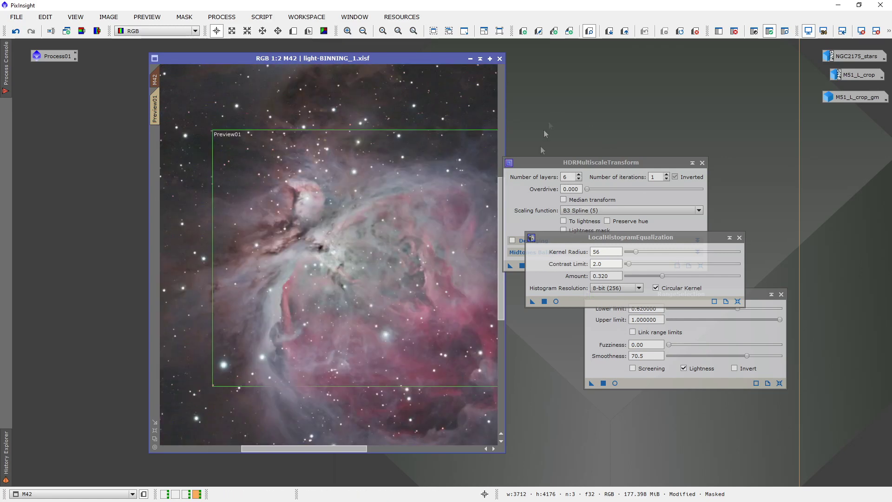
scroll(390, 287, "down", 1)
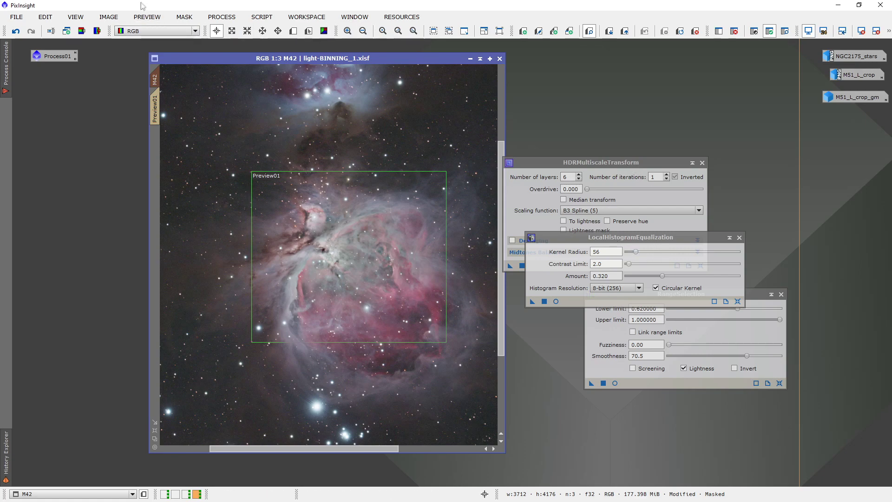
- Open CurvesTransformation with its parameters reset to defaults and start a real-time preview of M42
left_click(221, 17)
mouse_move(323, 245)
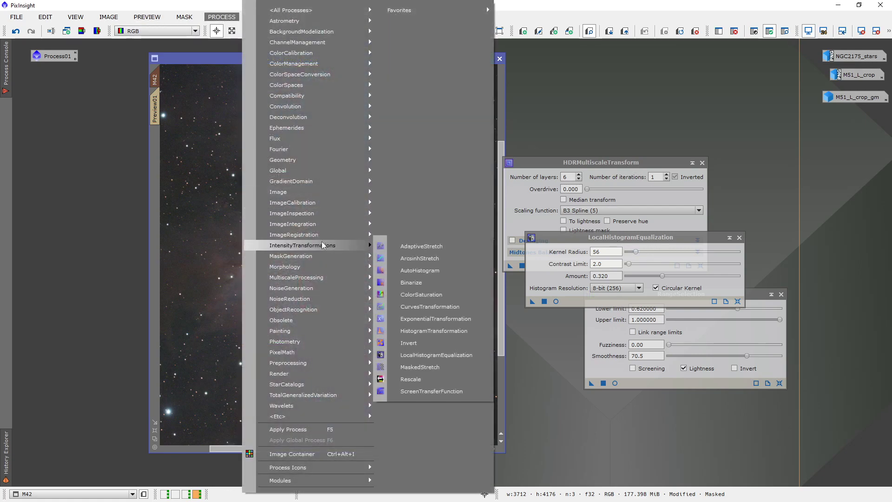
left_click(445, 307)
left_click(787, 403)
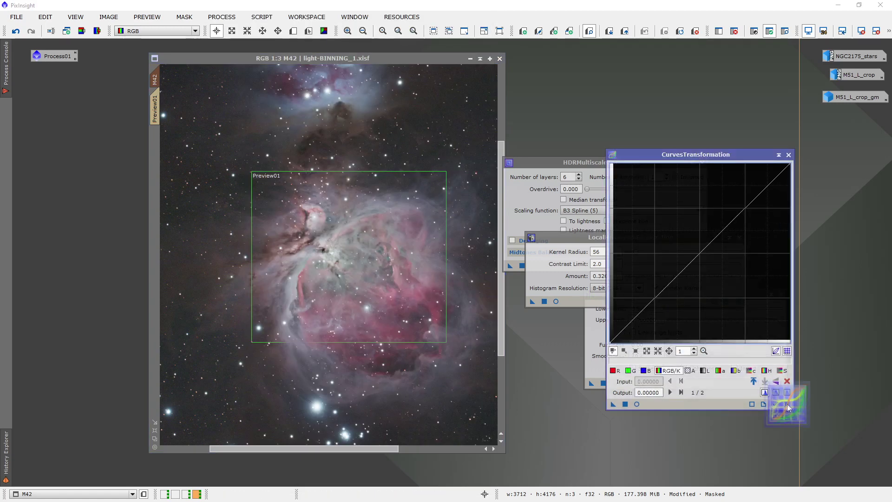
left_click(637, 404)
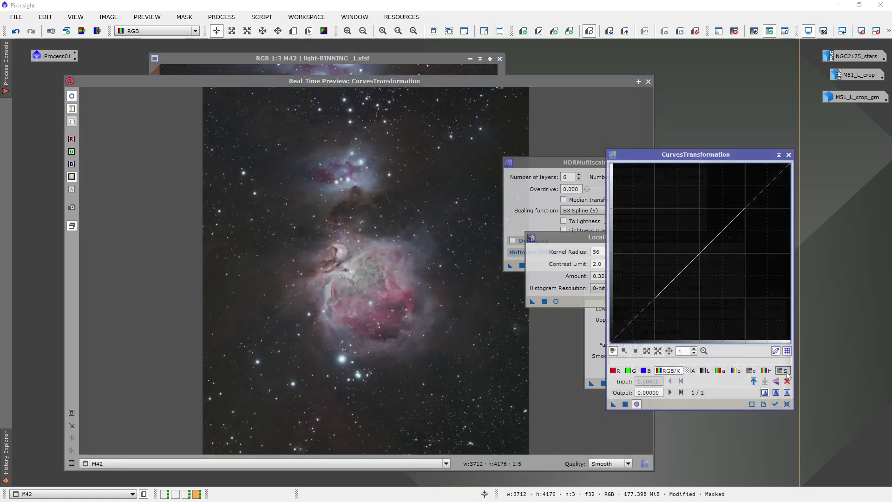
- Raise the saturation curve with a point at input 0.58612, output 0.72610, then apply it to M42 and inspect the image
left_click_drag(728, 226, 716, 213)
left_click(63, 100)
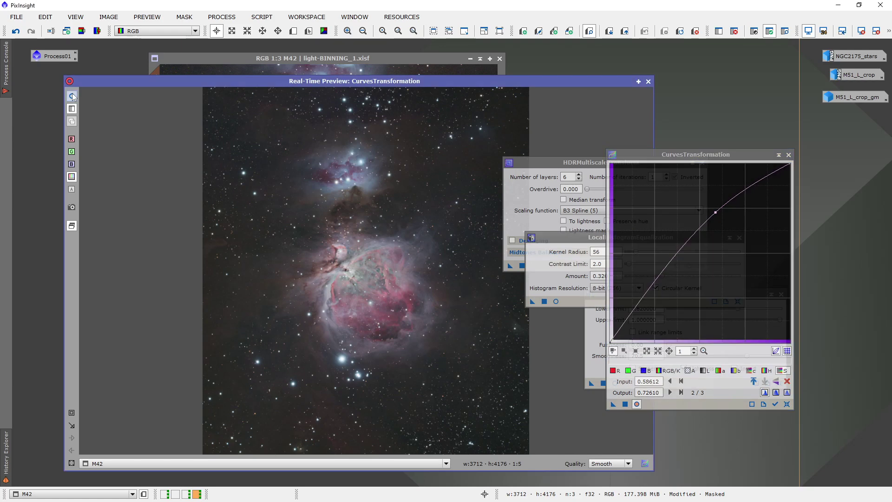
left_click(625, 404)
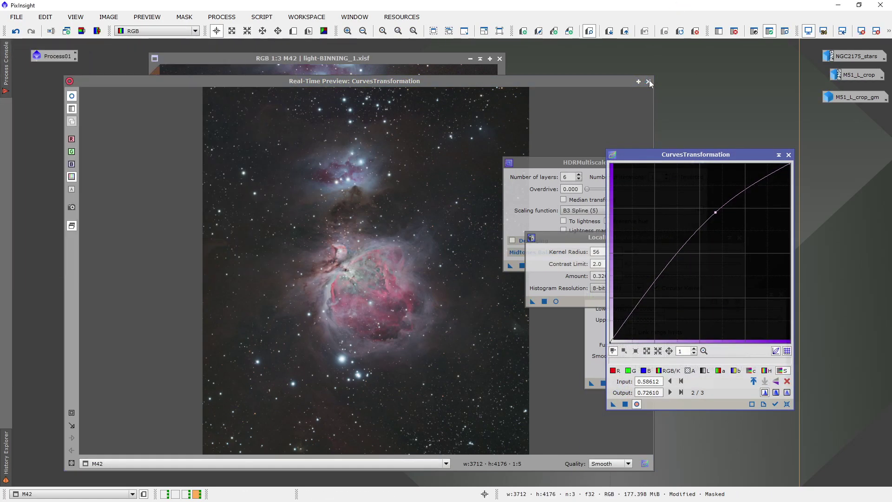
left_click(649, 81)
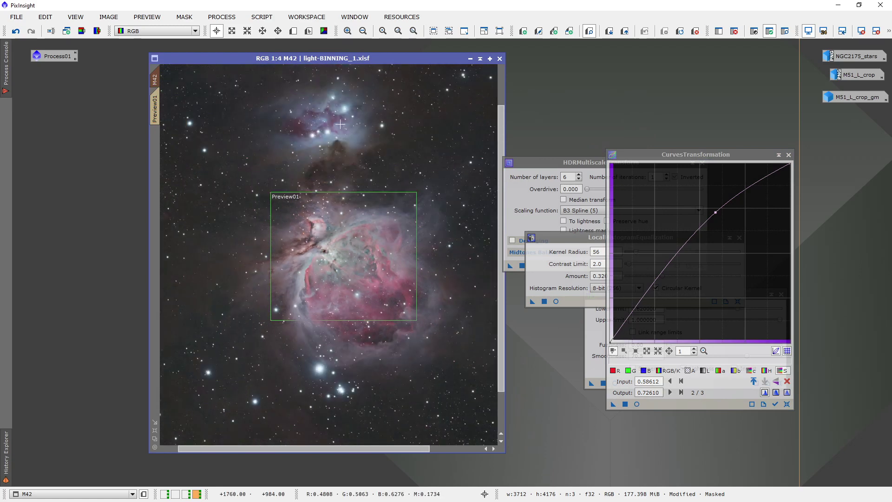
scroll(310, 205, "up", 1)
scroll(307, 219, "up", 2)
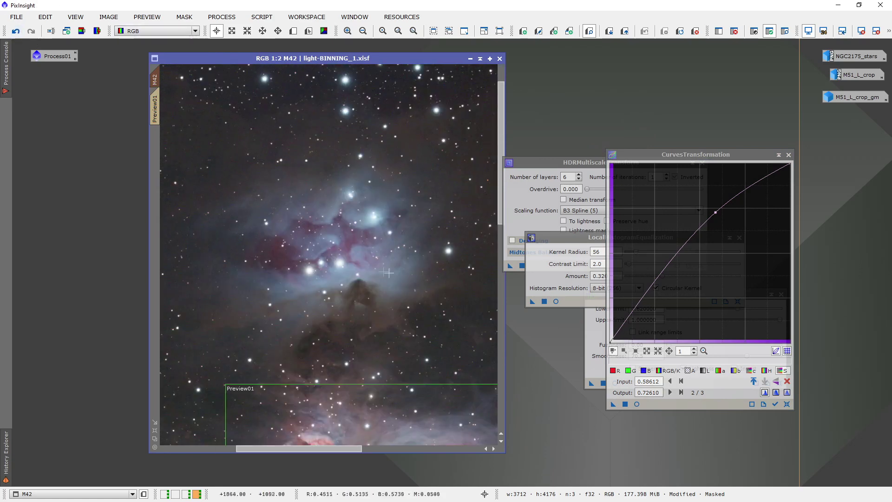
scroll(356, 270, "down", 3)
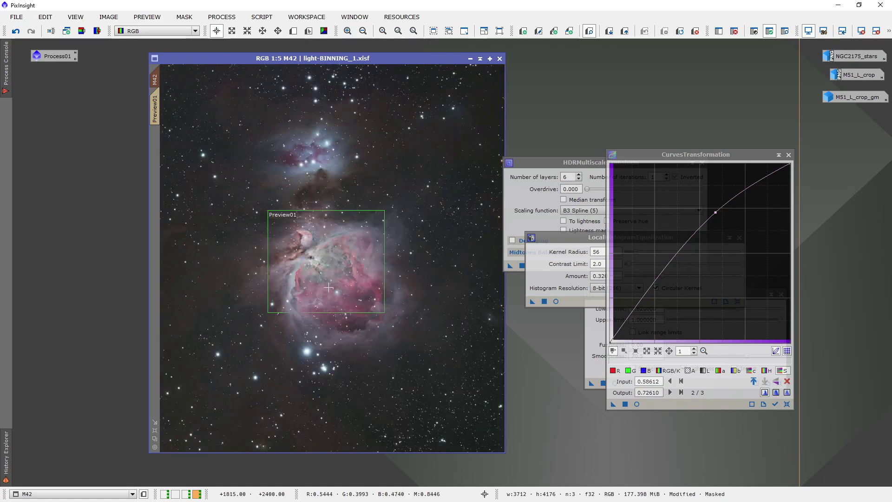
scroll(329, 282, "up", 2)
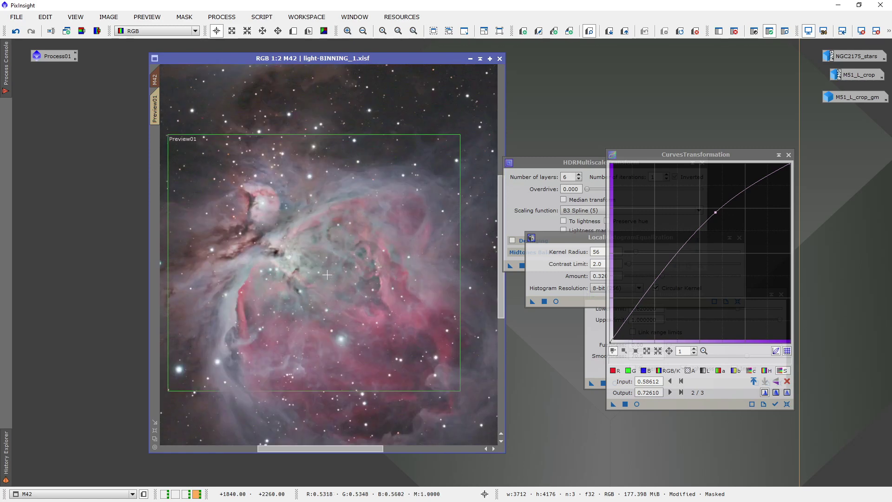
scroll(328, 275, "down", 1)
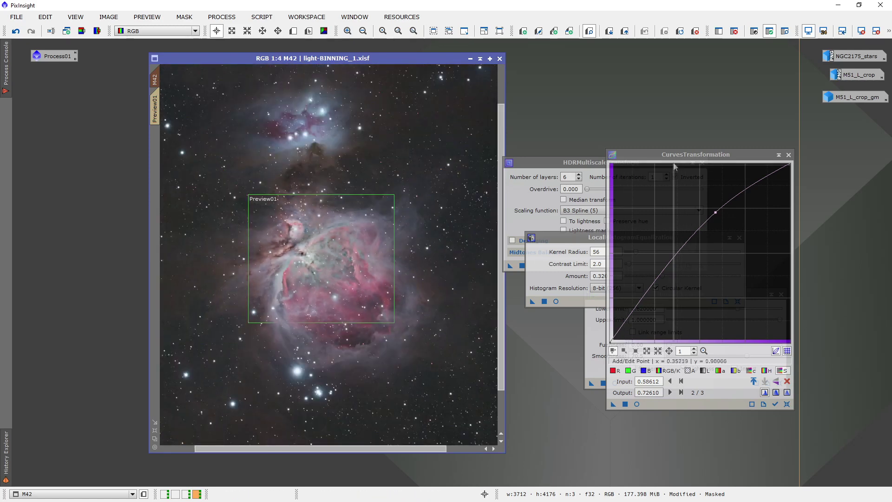
- Rearrange the CurvesTransformation and HDRMultiscaleTransform windows so that the HDRMultiscaleTransform settings are fully uncovered
left_click_drag(671, 155, 700, 187)
left_click_drag(641, 162, 672, 93)
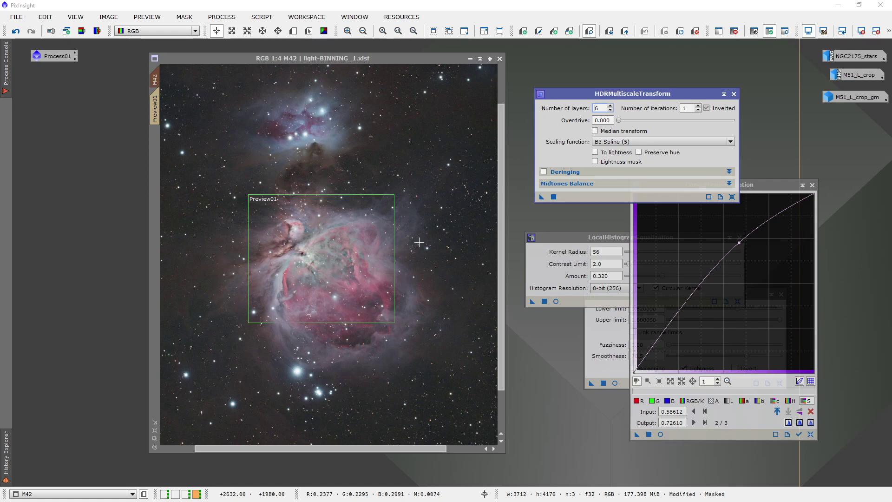
left_click_drag(643, 94, 666, 70)
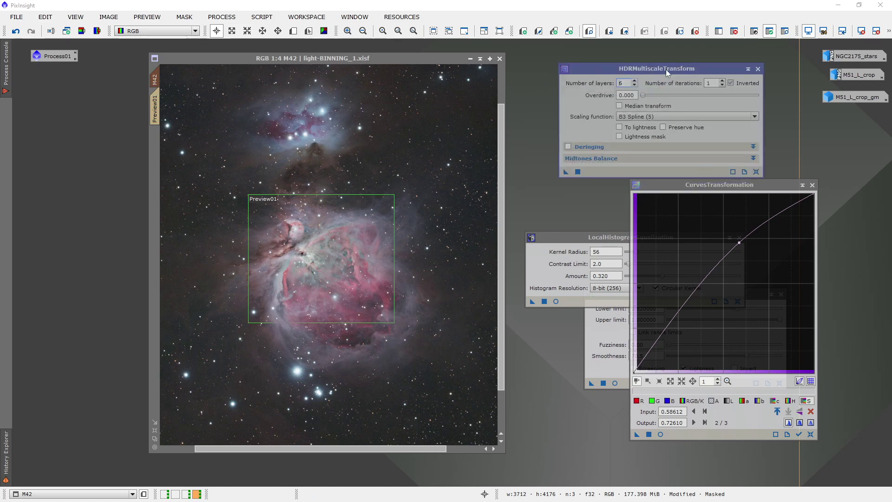